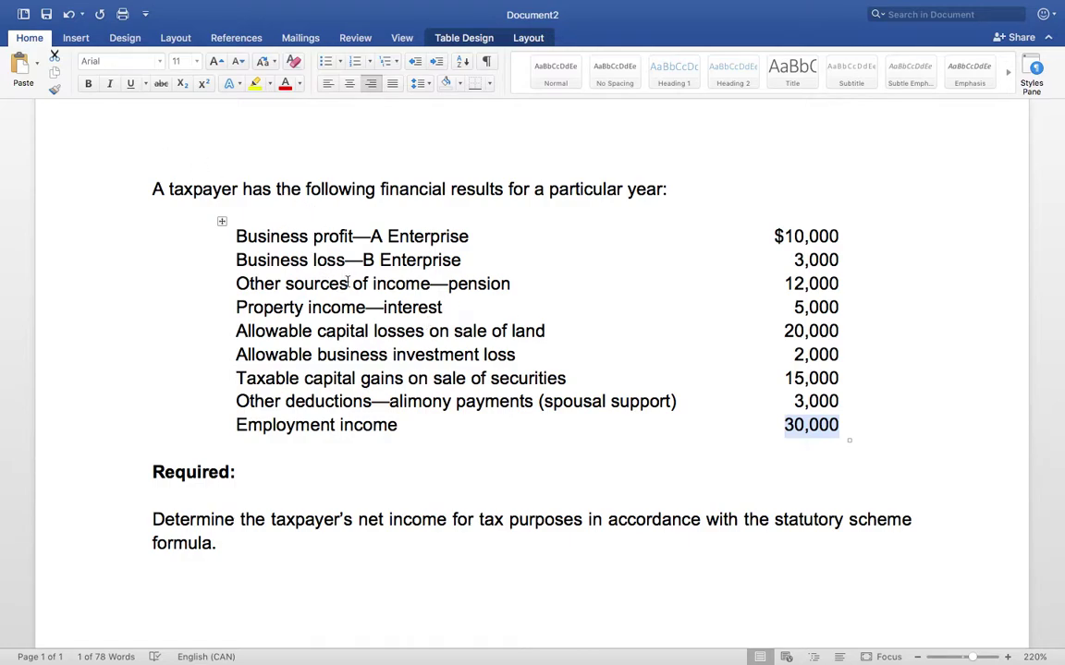
Step: Paste 'Business profit—A Enterprise' from Word into C6 and widen column C
left_click(348, 455)
left_click_drag(399, 425, 237, 426)
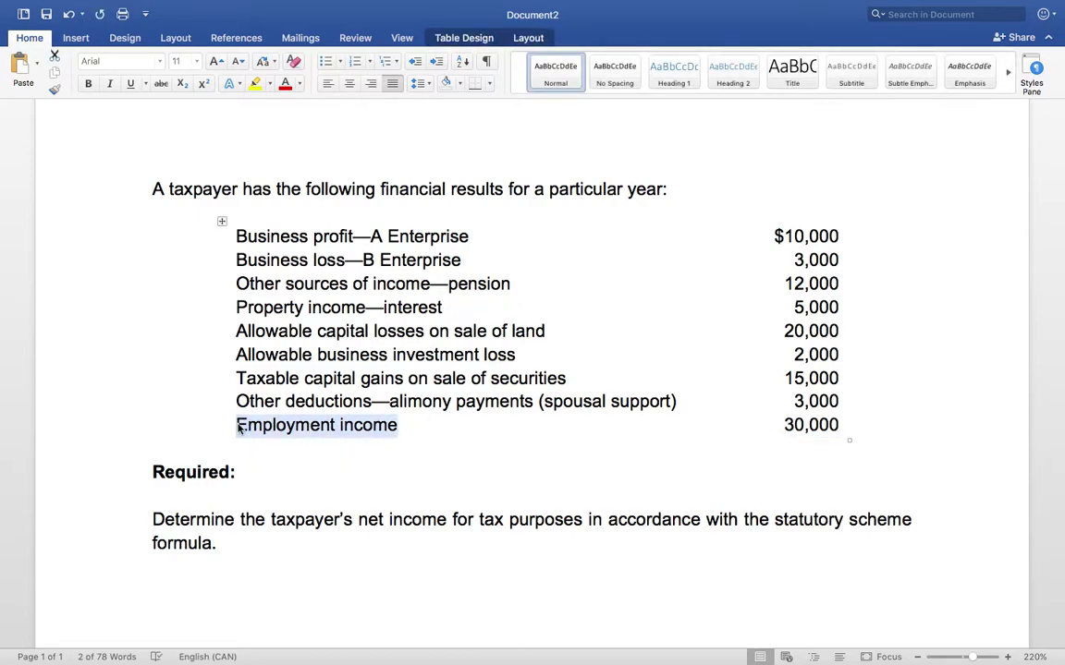
key("ctrl+Right")
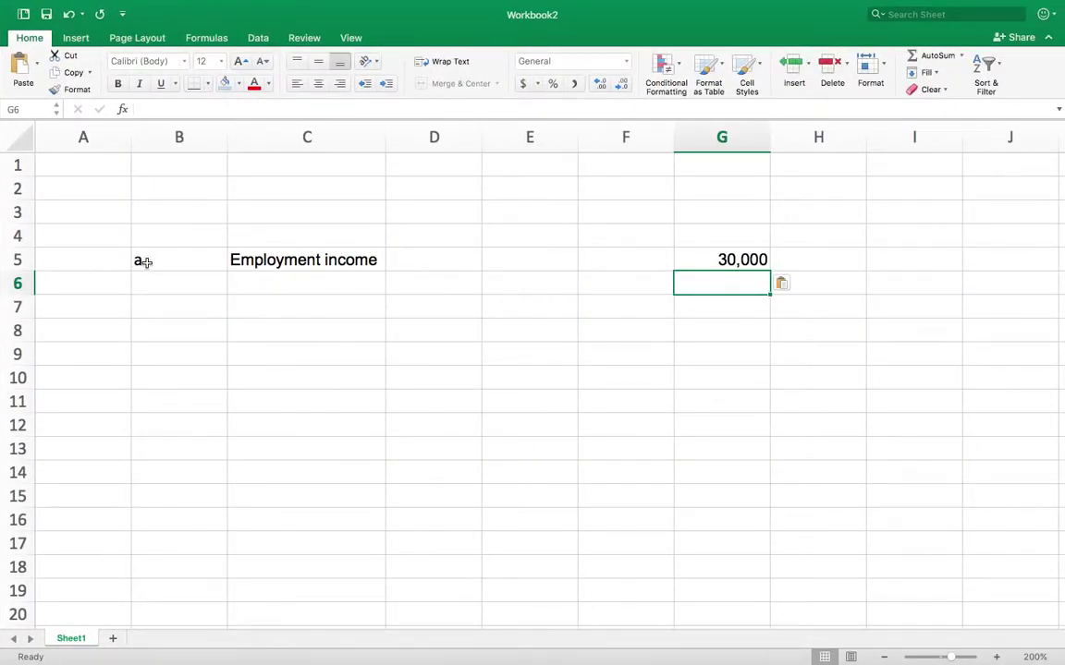
key("ctrl+Left")
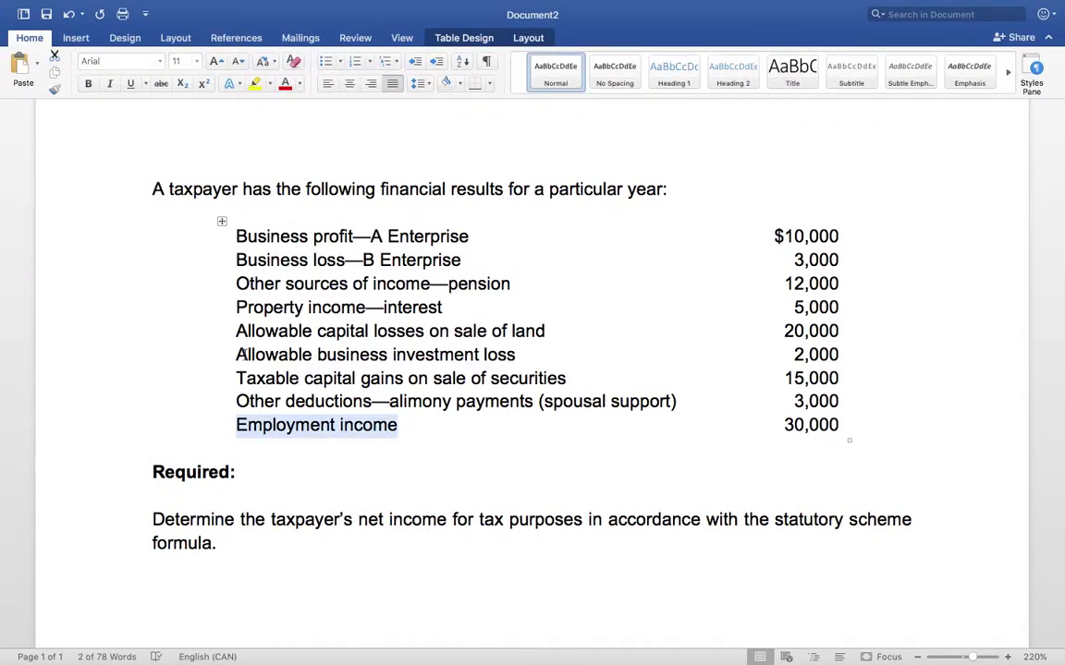
left_click(400, 443)
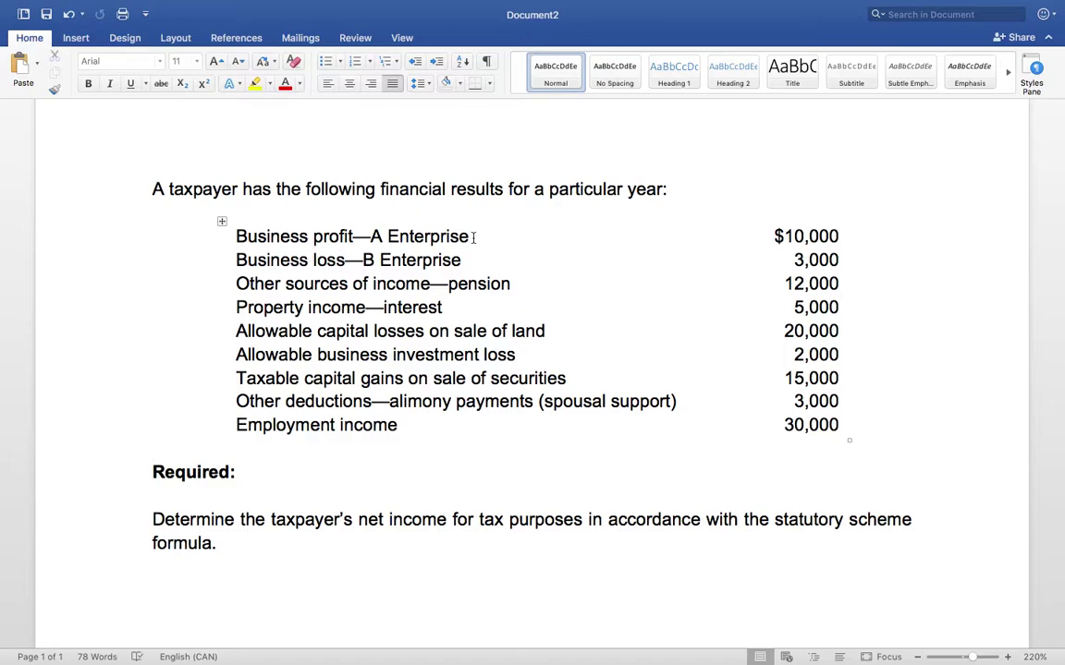
left_click_drag(474, 238, 235, 239)
key("super+c")
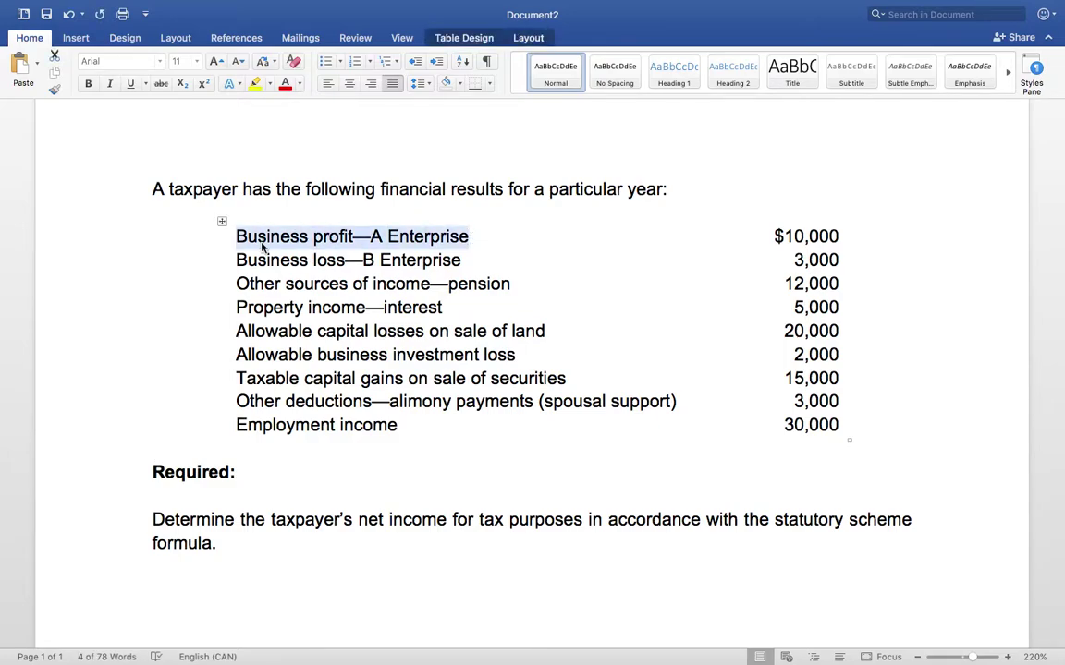
key("super+Tab")
left_click(266, 283)
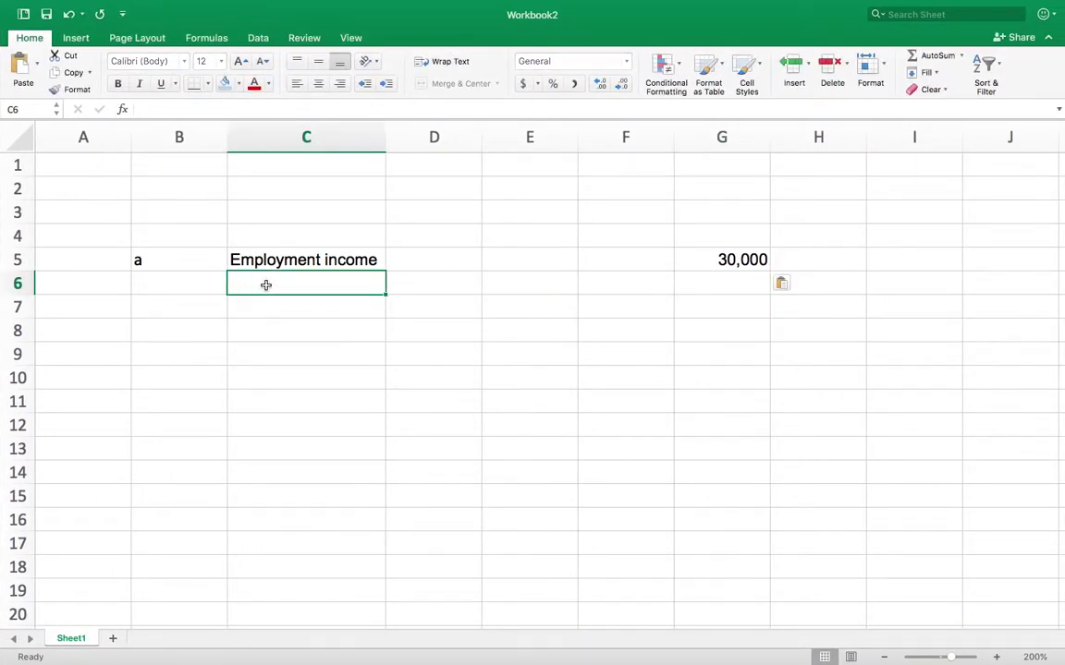
key("super+v")
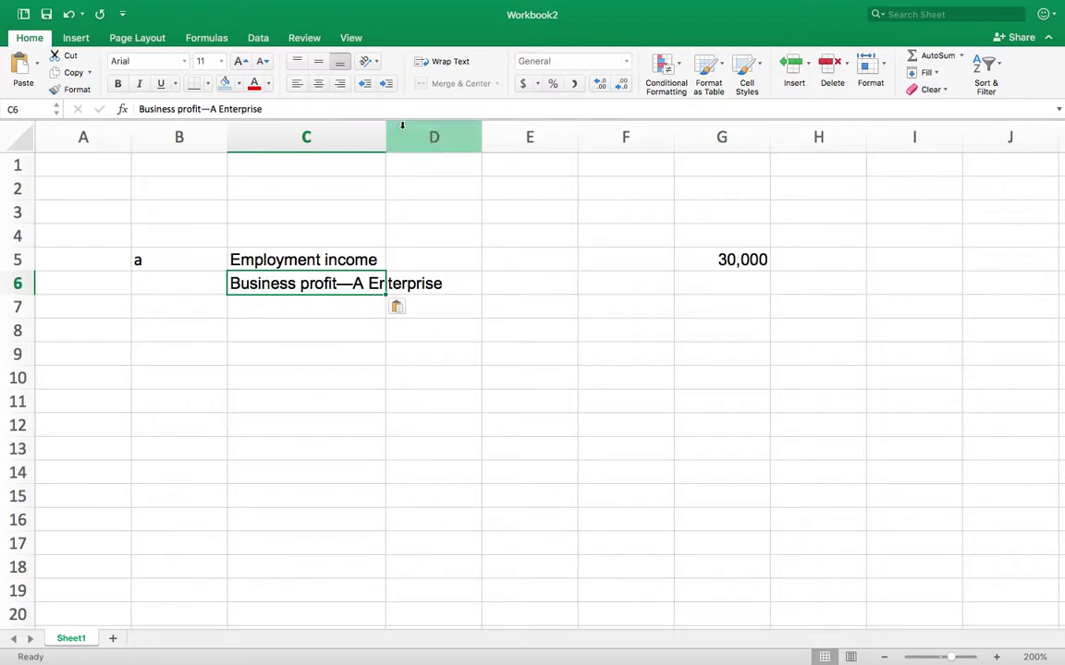
left_click_drag(387, 130, 449, 131)
Step: Paste the 10,000 business profit into G6, then select the Property income—interest label
key("super+Tab")
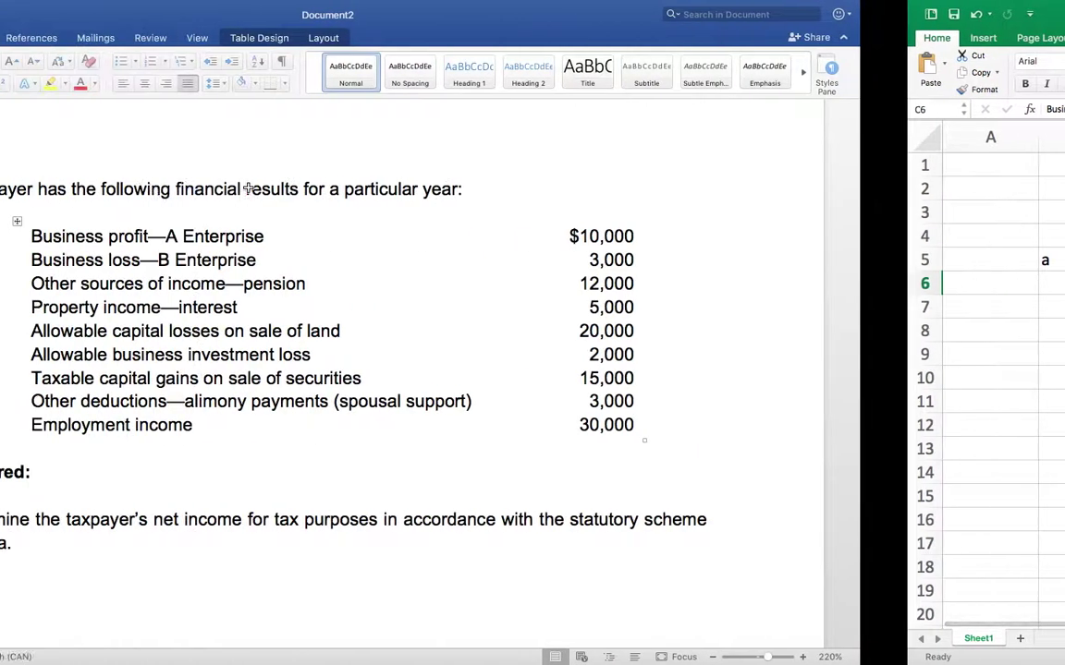
left_click(845, 237)
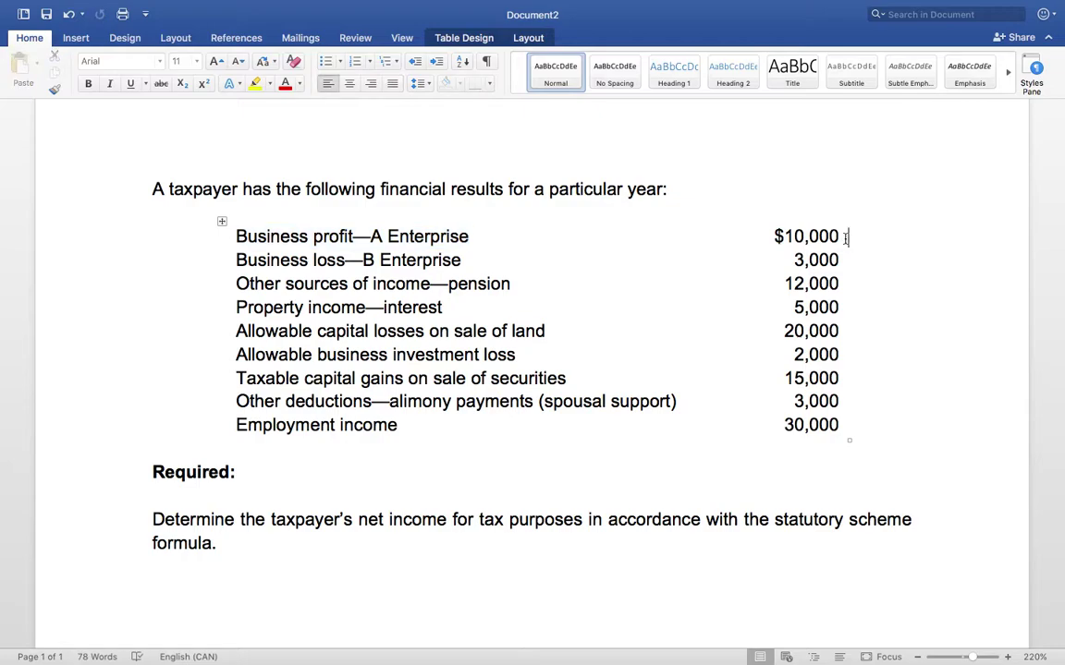
left_click_drag(843, 238, 791, 236)
key("super+c")
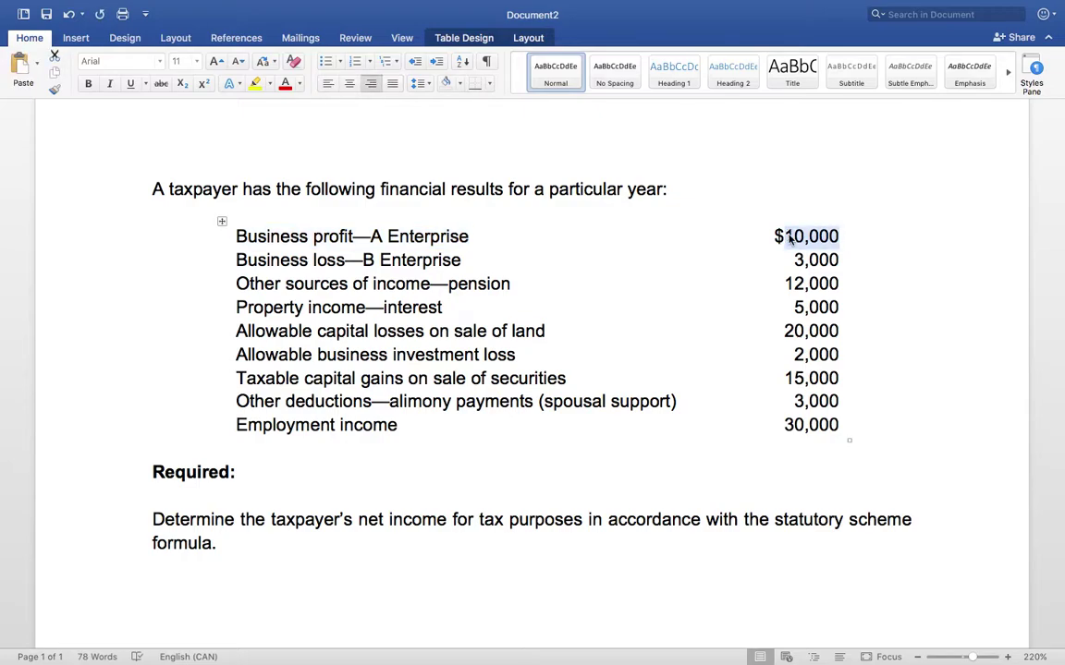
key("super+Tab")
left_click(782, 290)
key("super+v")
key("super+Tab")
left_click(387, 307)
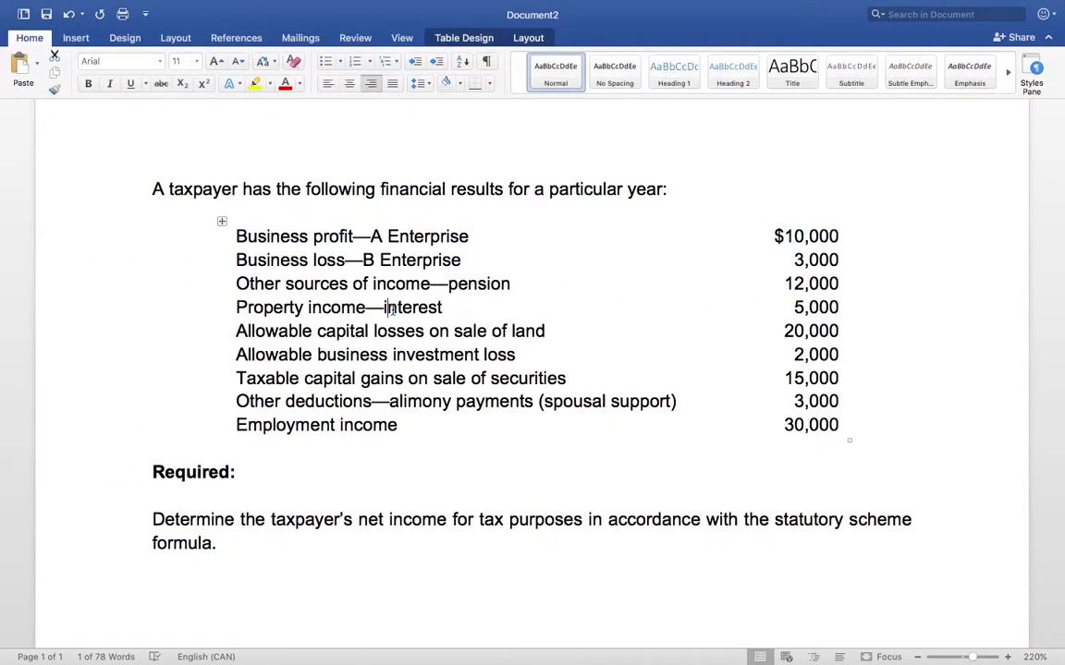
left_click_drag(448, 307, 242, 309)
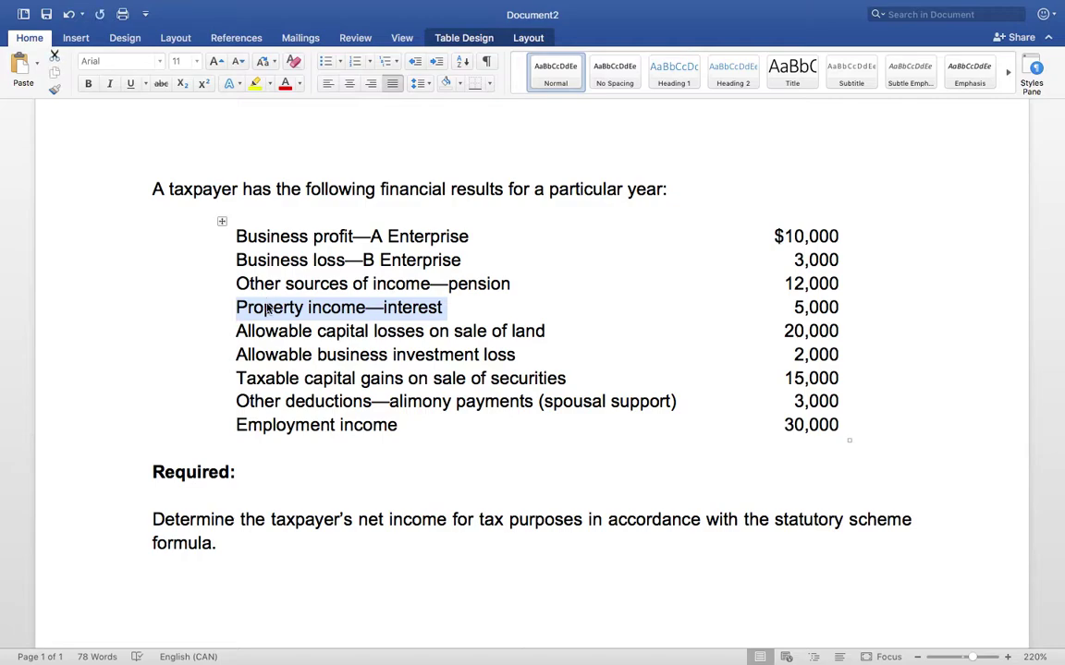
Step: Copy 'Property income—interest' into C7 and its 5,000 amount into G7
key("super+c")
key("super+Tab")
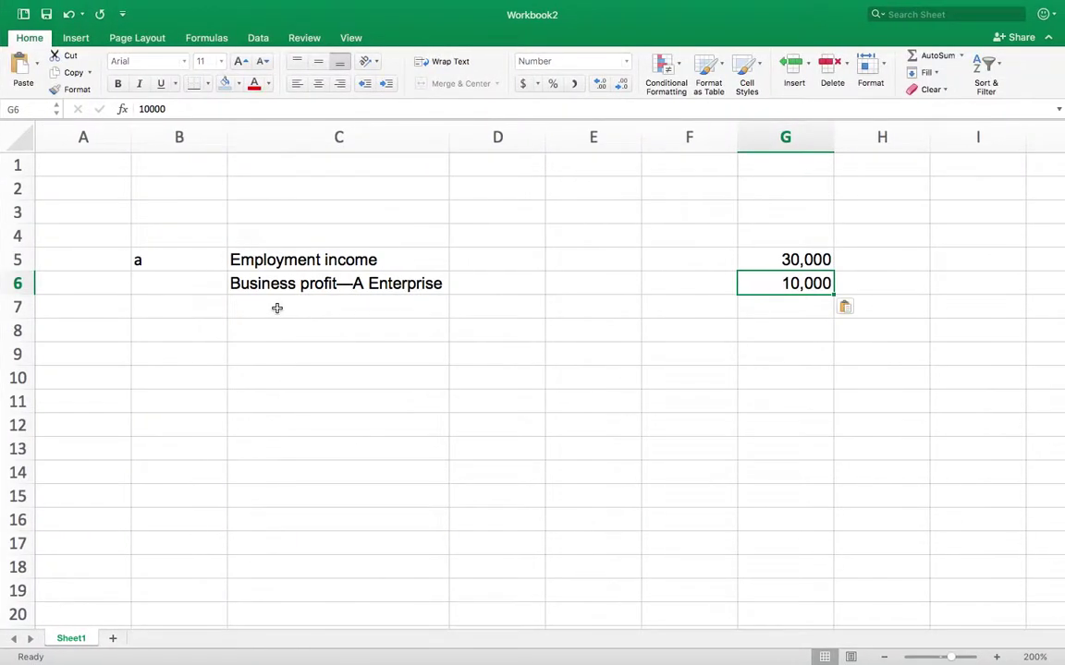
left_click(275, 307)
key("super+v")
key("super+Tab")
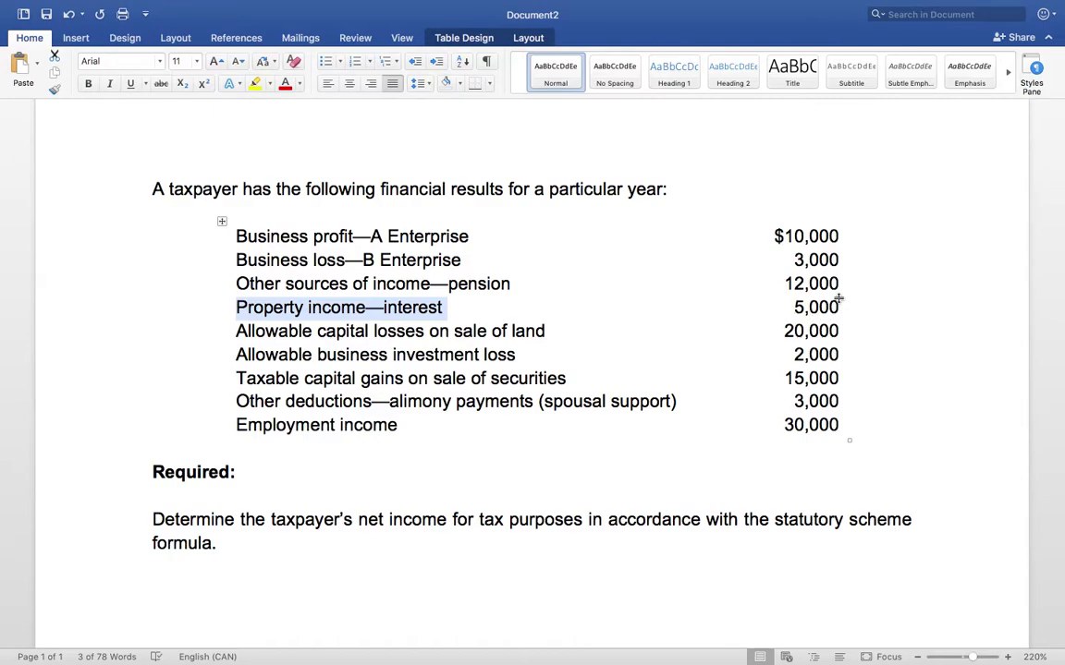
left_click_drag(839, 307, 797, 310)
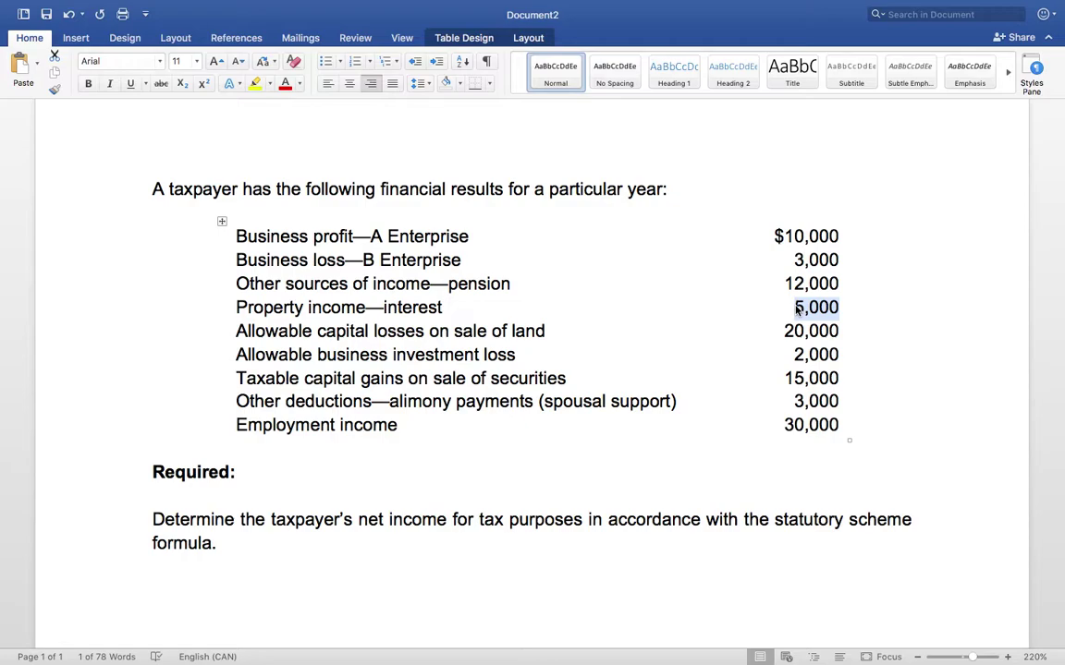
key("super+Tab")
left_click(809, 306)
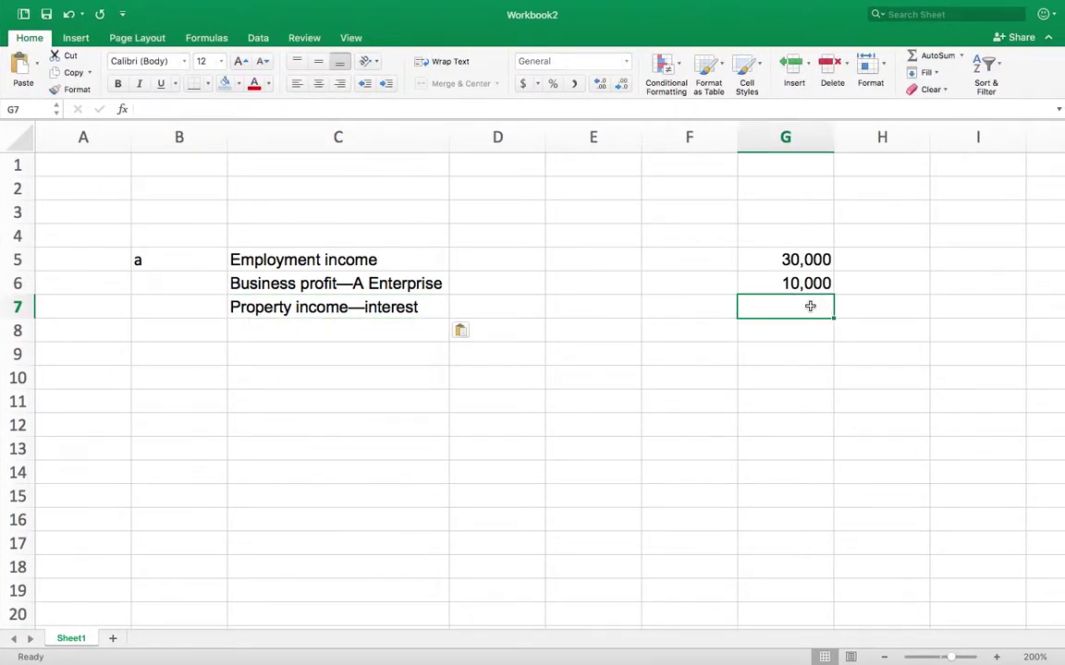
key("super+v")
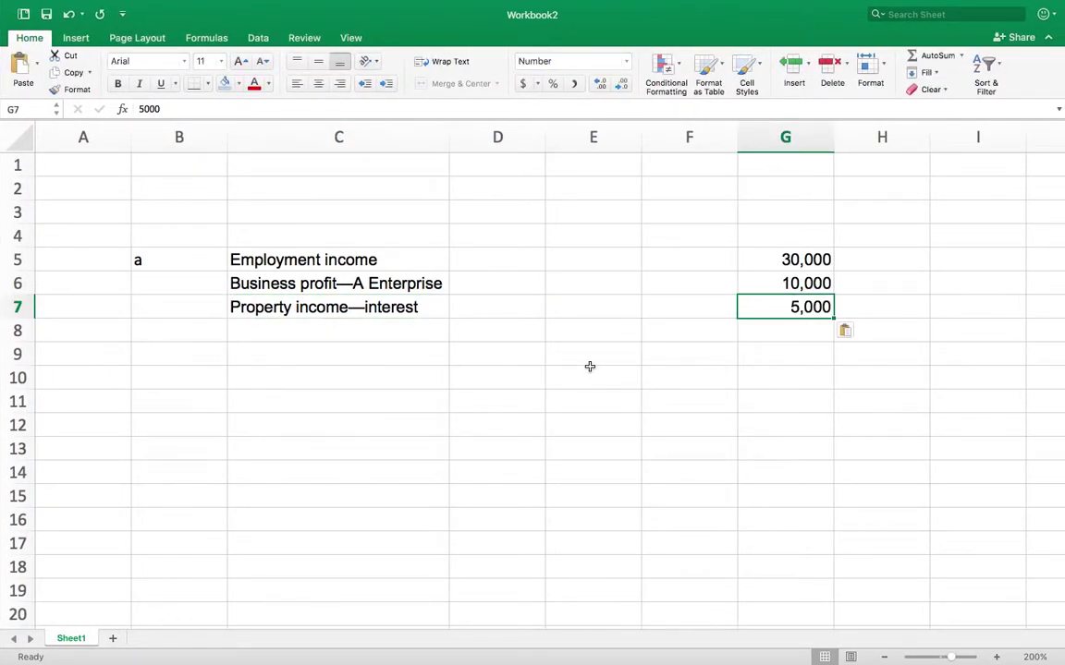
left_click(590, 367)
Step: Paste 'Other sources of income—pension' into C8 and autofit column C
left_click(254, 335)
key("super+Tab")
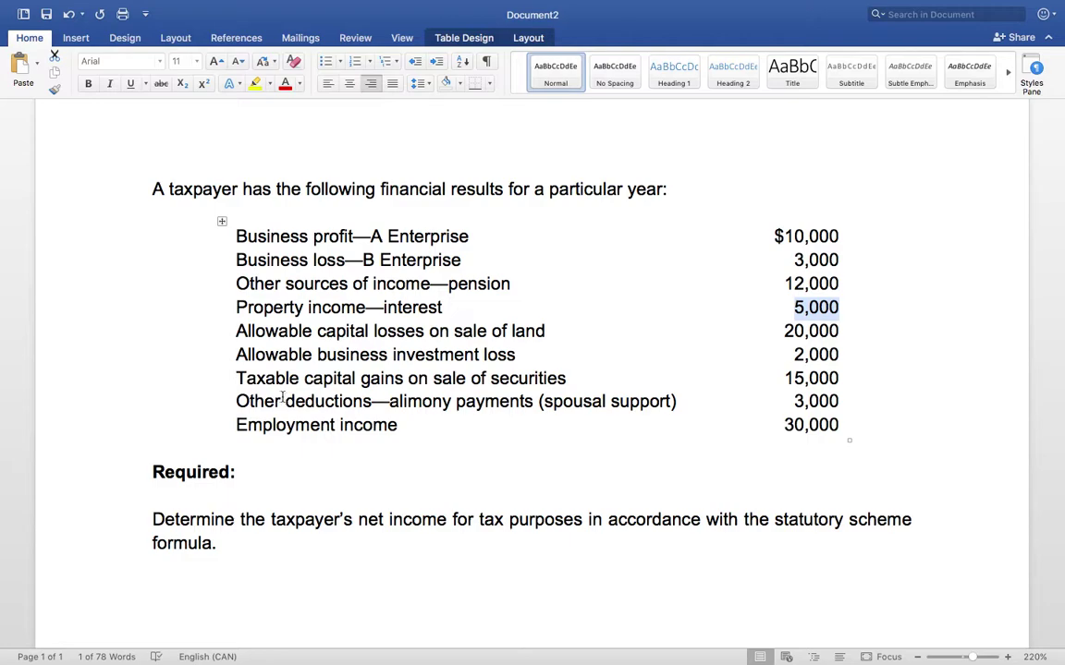
left_click_drag(511, 285, 252, 288)
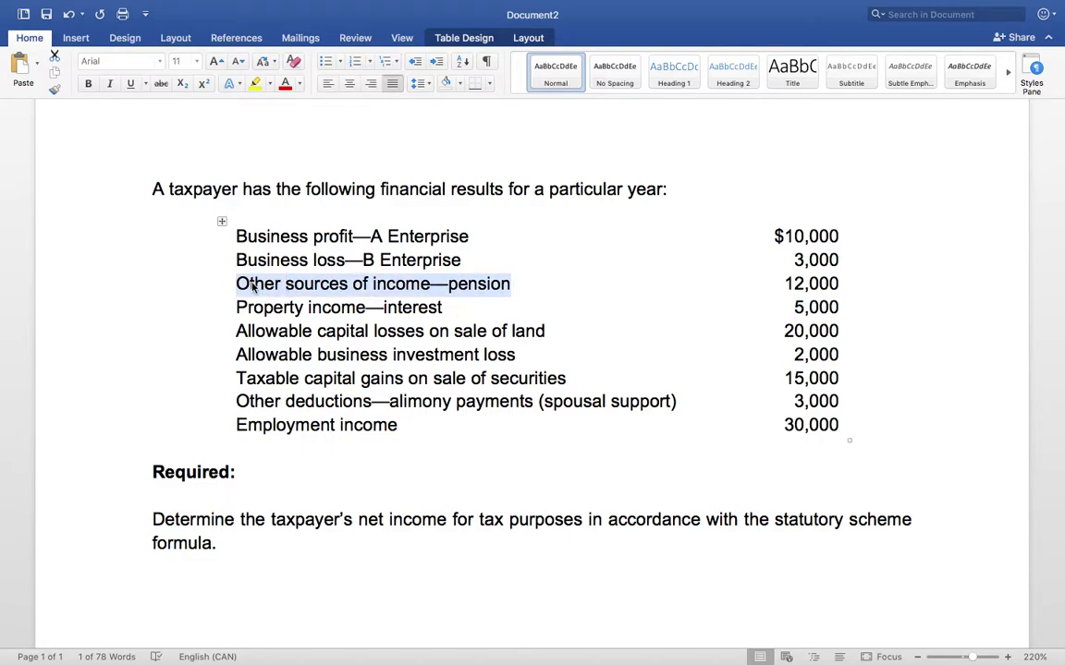
key("ctrl+Right")
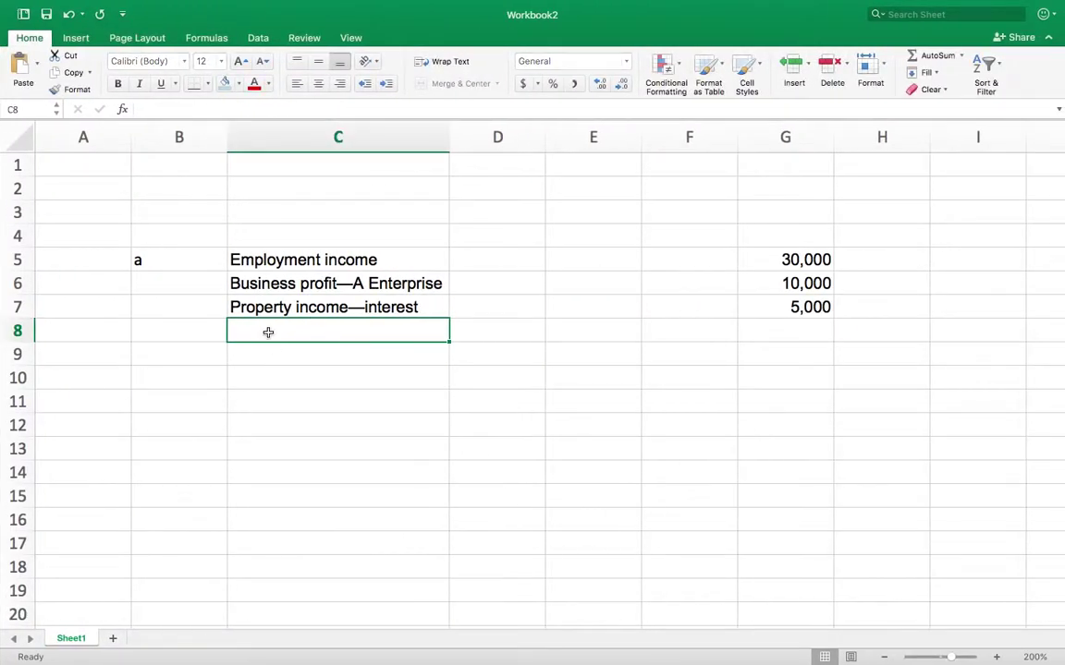
key("super+v")
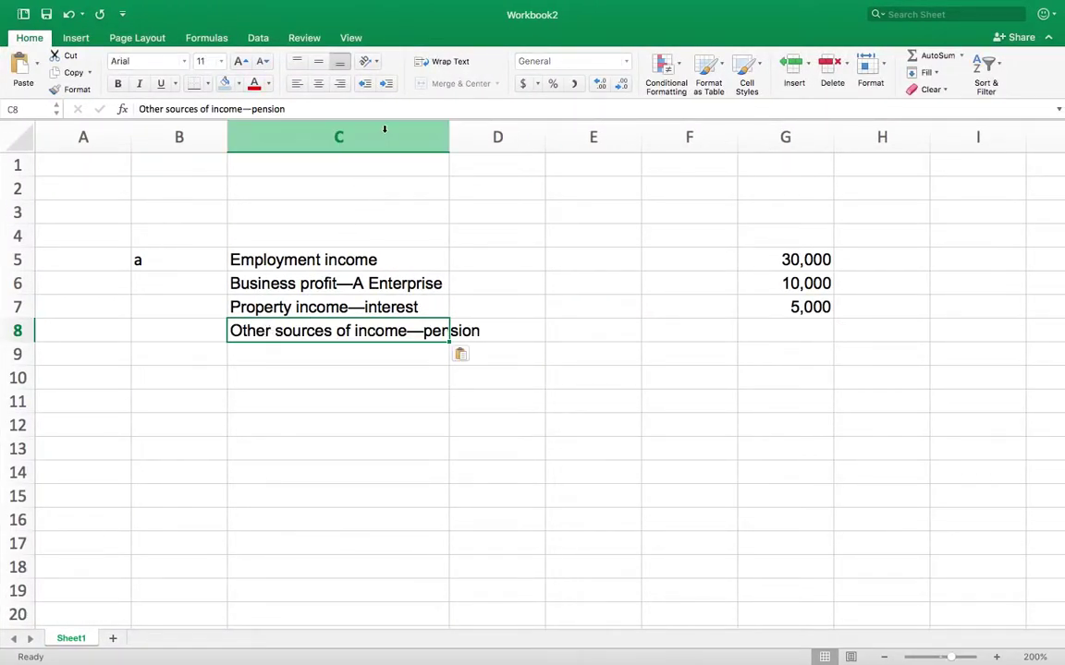
double_click(451, 136)
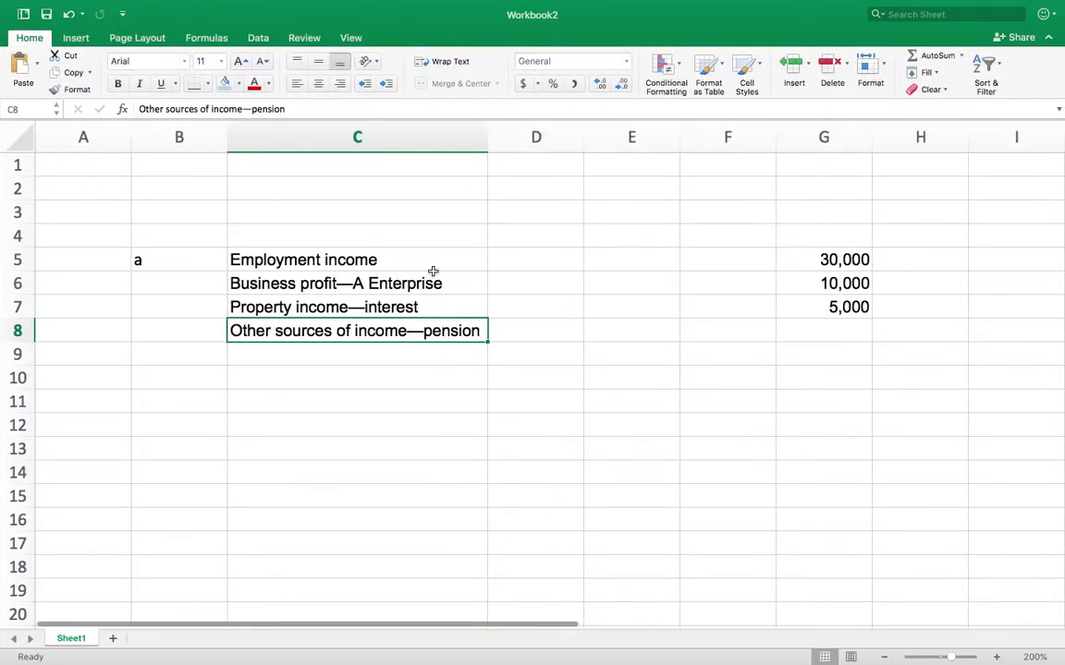
Step: Paste the 12,000 pension amount into G8
key("ctrl+Left")
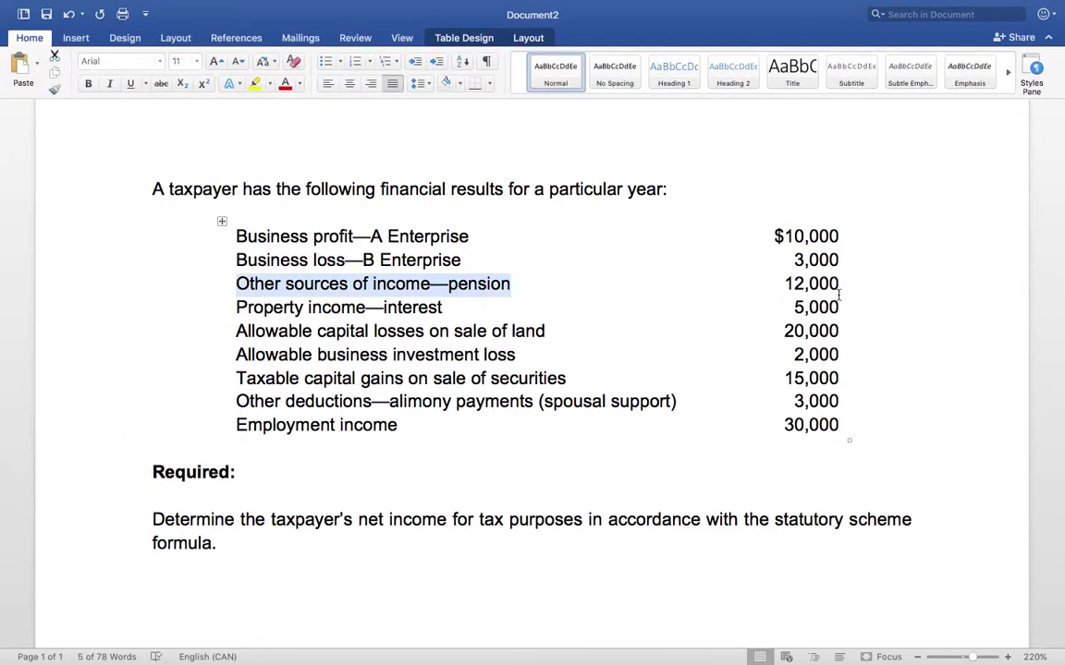
left_click(846, 288)
left_click_drag(844, 288, 790, 289)
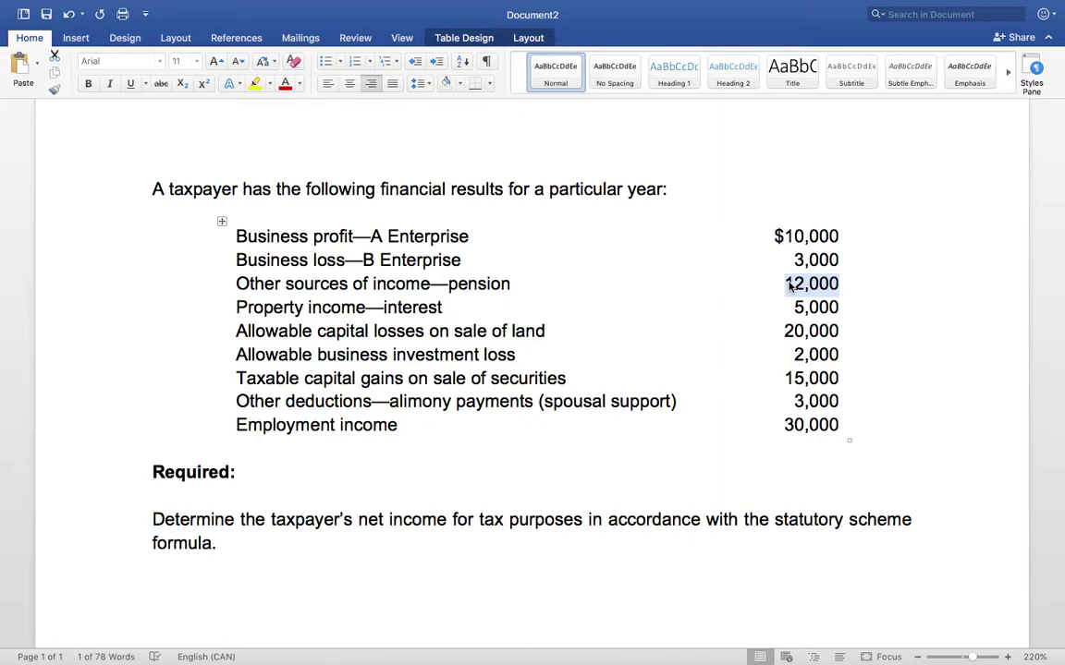
key("ctrl+Right")
left_click(846, 336)
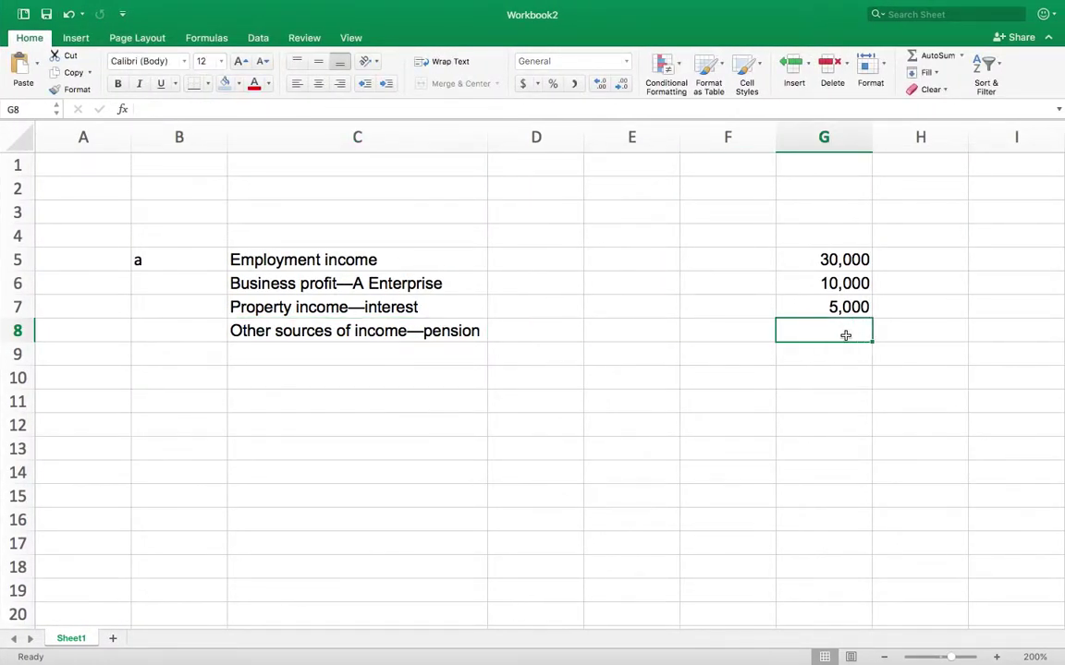
key("super+v")
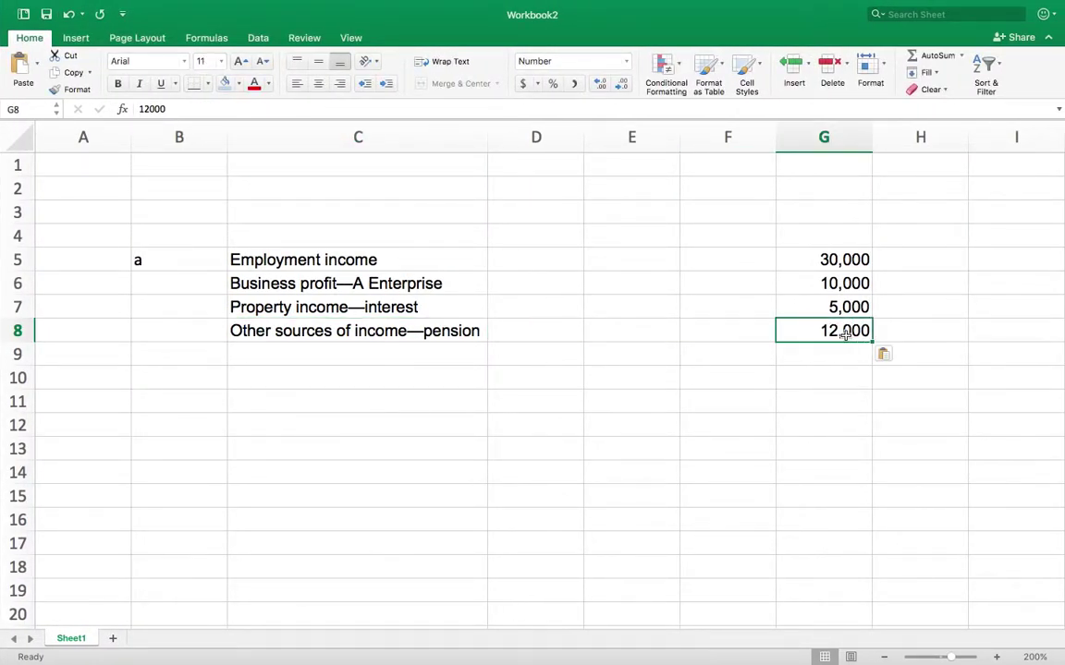
left_click(832, 348)
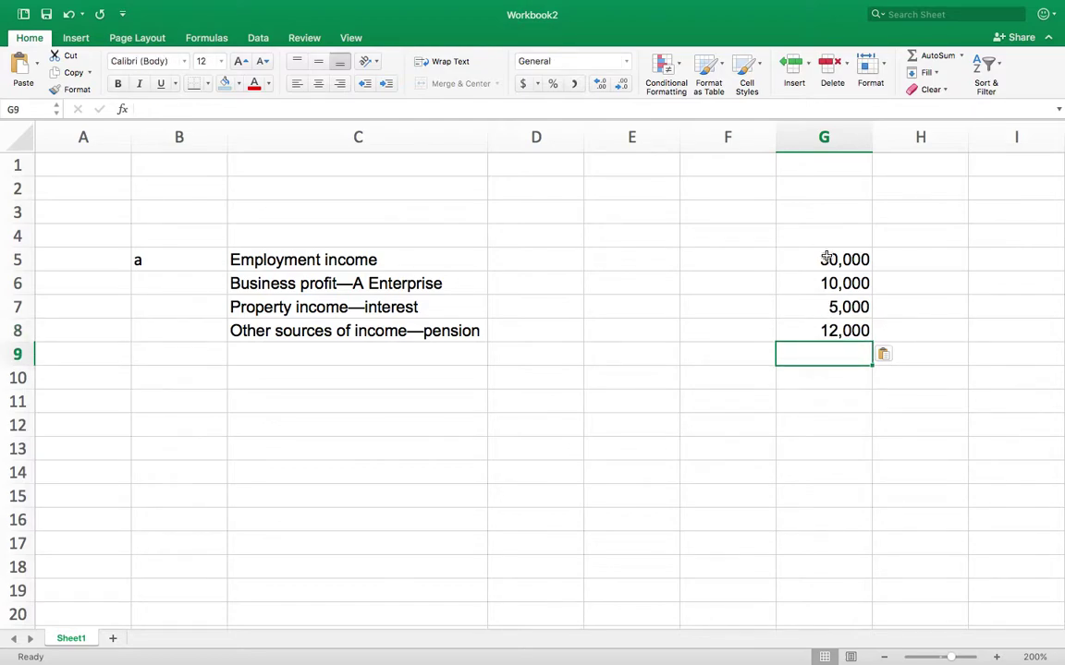
left_click_drag(826, 259, 829, 354)
left_click(935, 55)
left_click(631, 216)
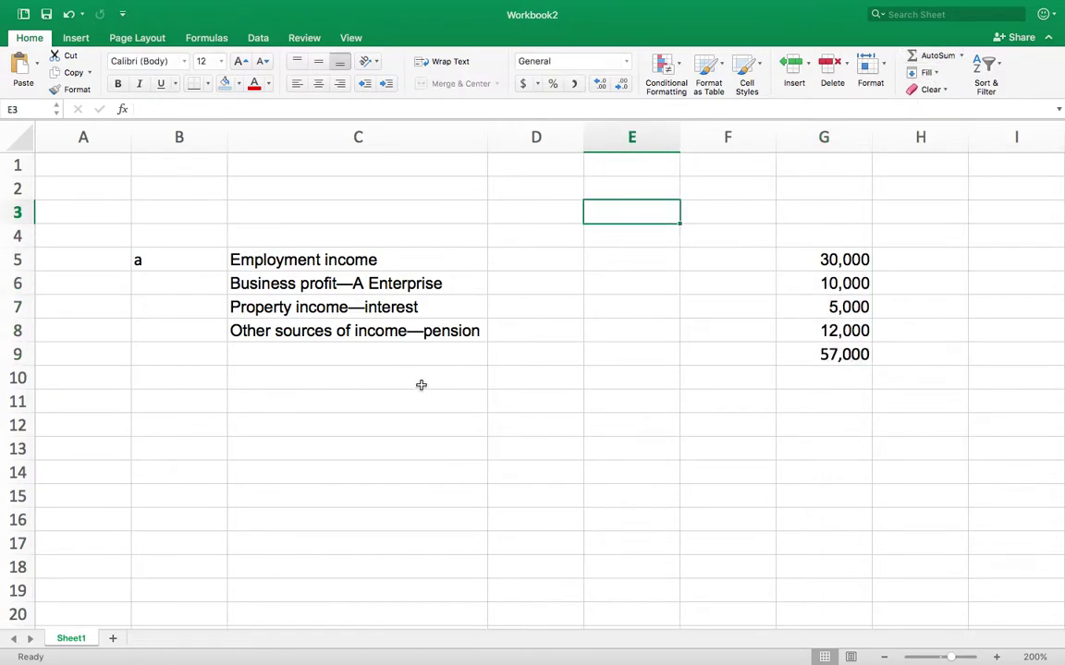
key("super+Tab")
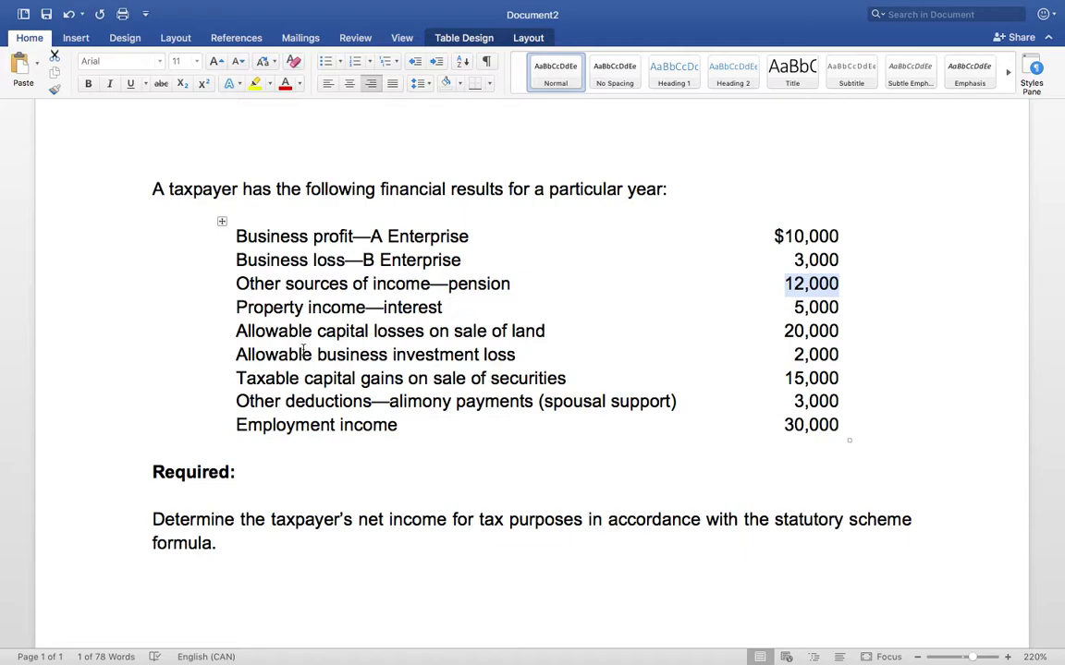
key("ctrl+Left")
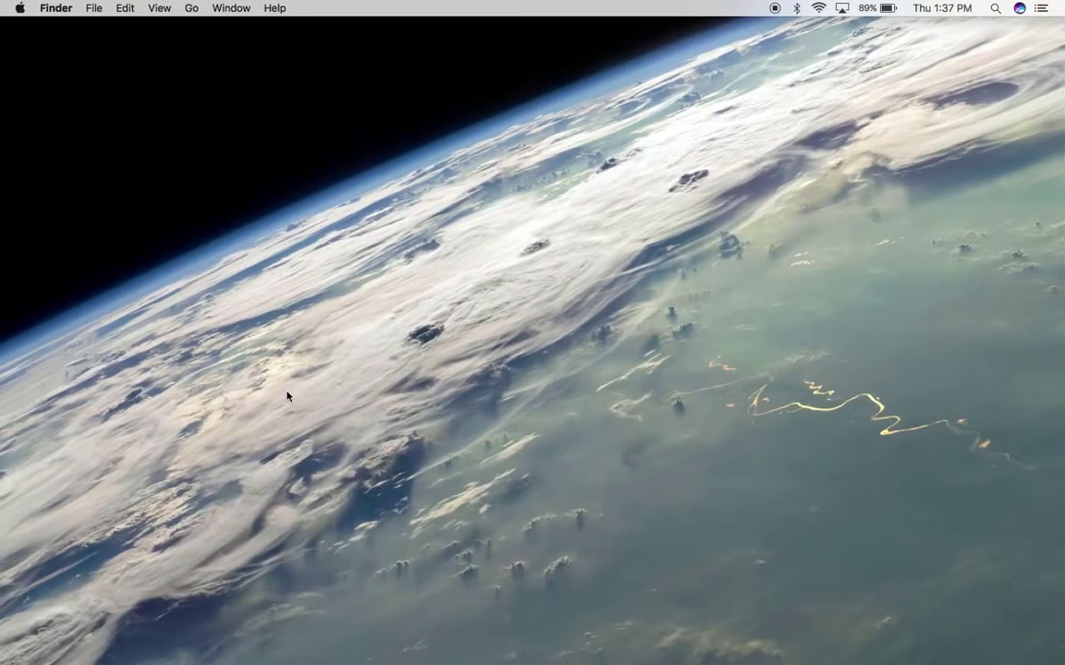
key("ctrl+Right")
key("ctrl+Right")
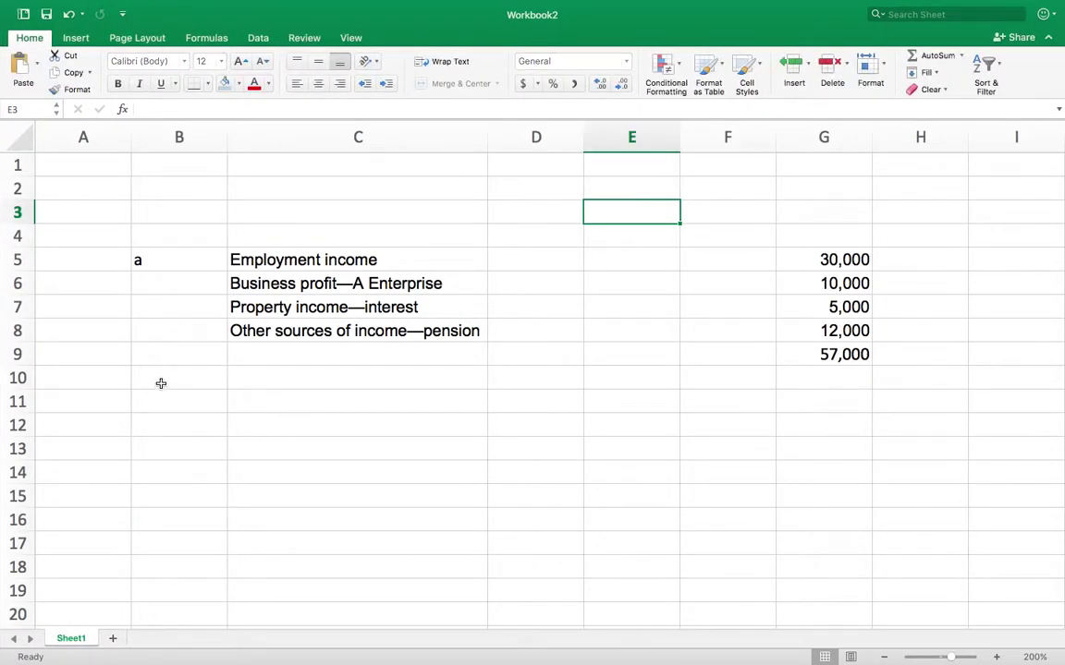
Step: Enter b in B10, paste 'Taxable capital gains on sale of securities' into C10, autofit column C
left_click(161, 382)
type("b")
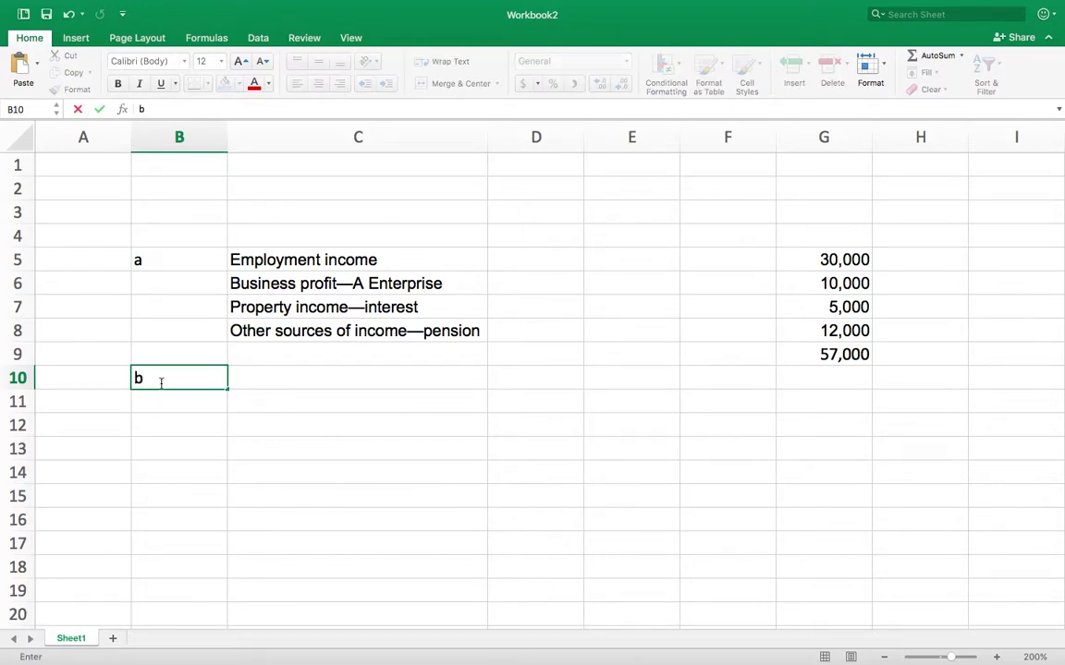
key("ctrl+Left")
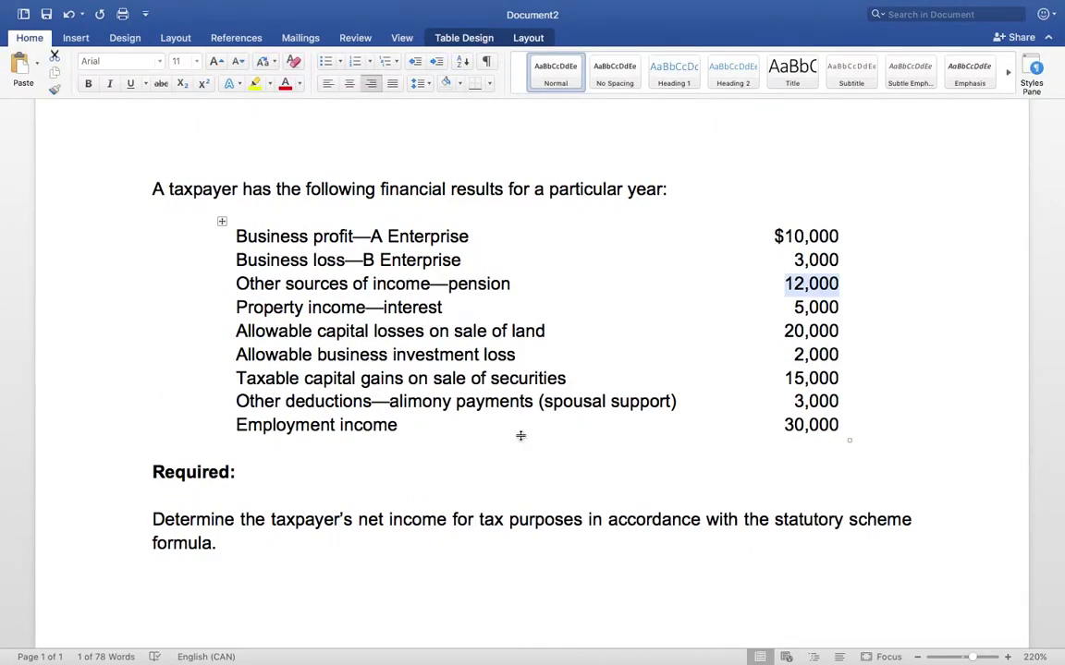
left_click(453, 451)
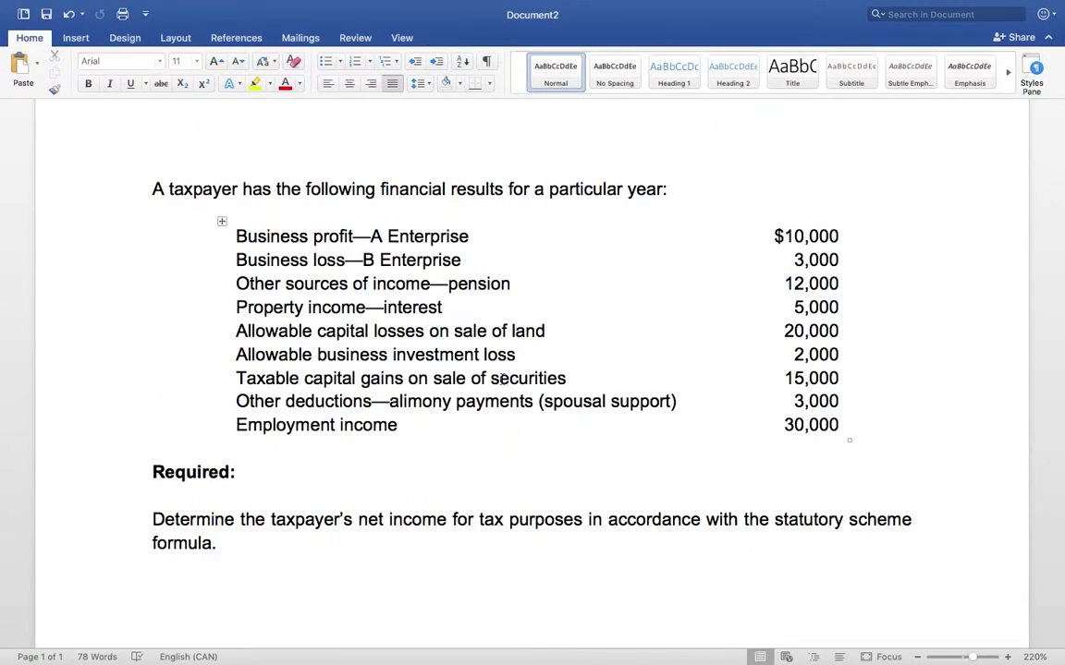
left_click_drag(577, 378, 239, 379)
key("super+c")
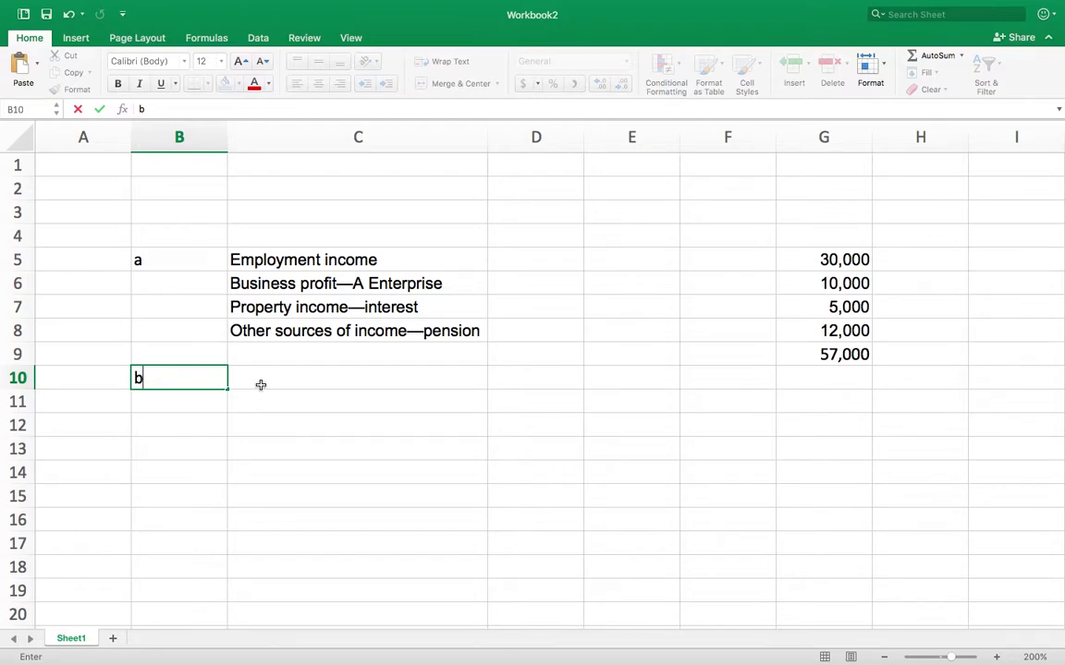
left_click(261, 385)
key("super+v")
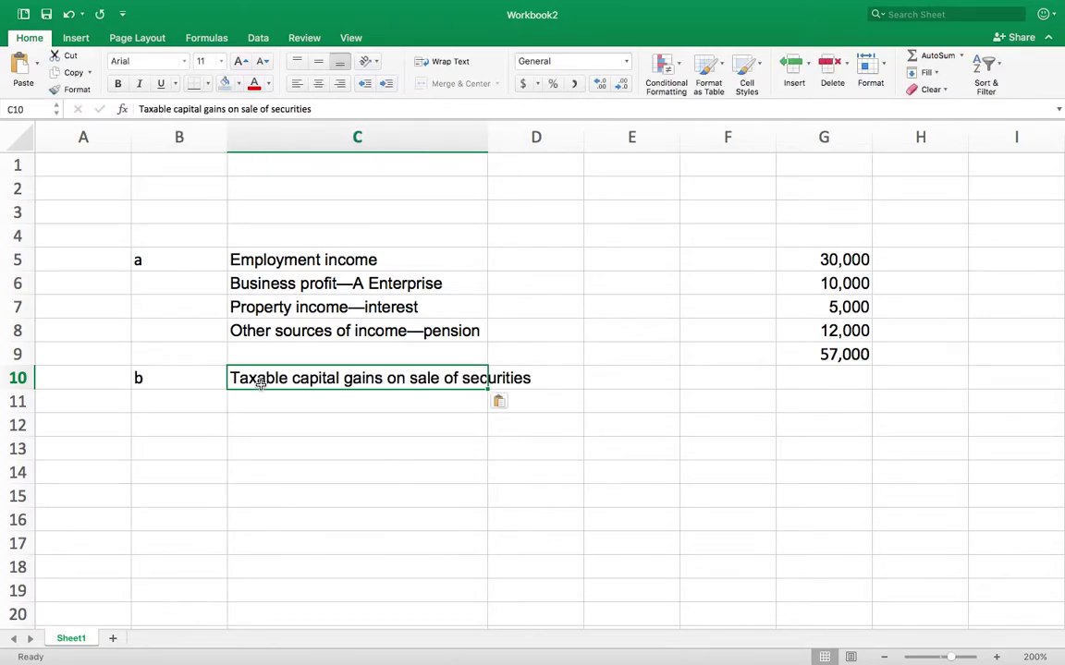
double_click(488, 132)
Step: Paste the 15,000 capital gains amount into G10
key("ctrl+Left")
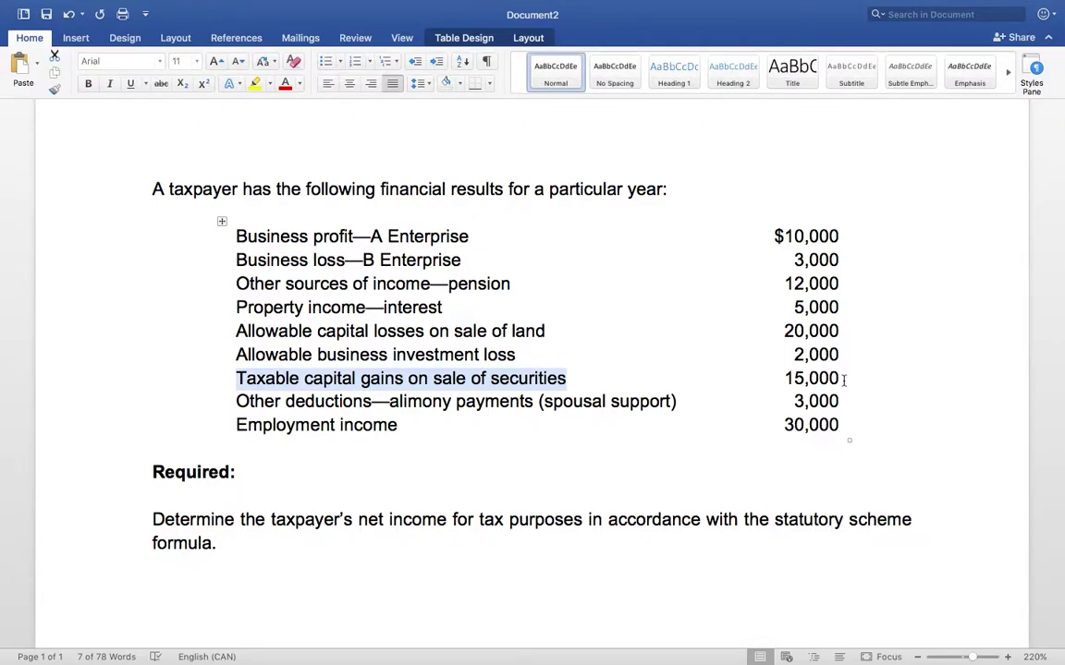
left_click_drag(843, 378, 778, 377)
key("super+c")
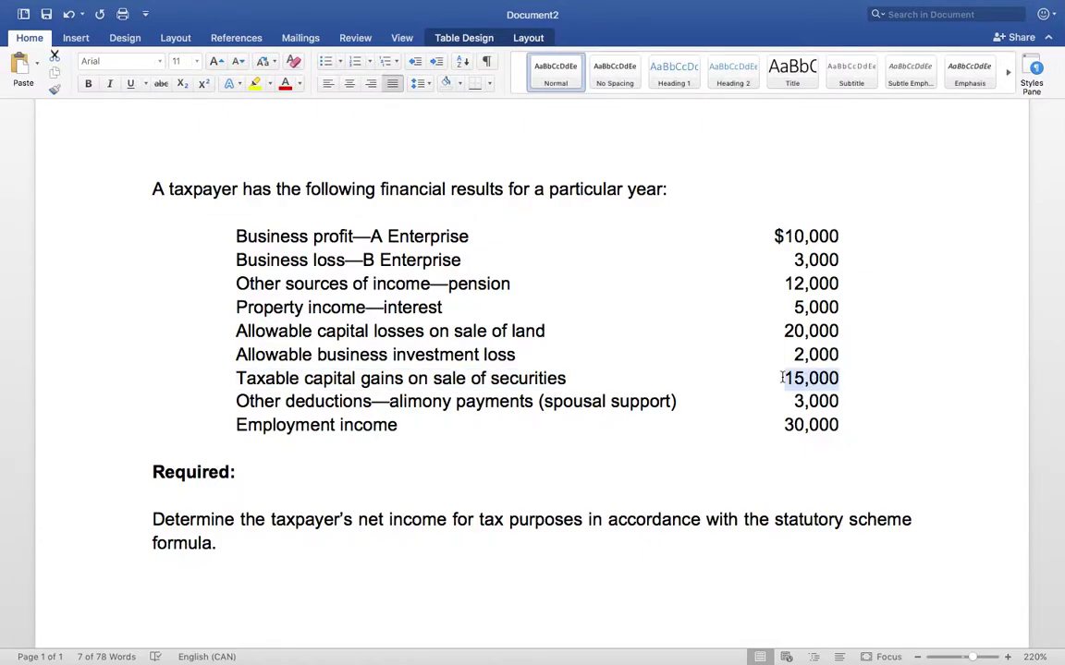
key("ctrl+Right")
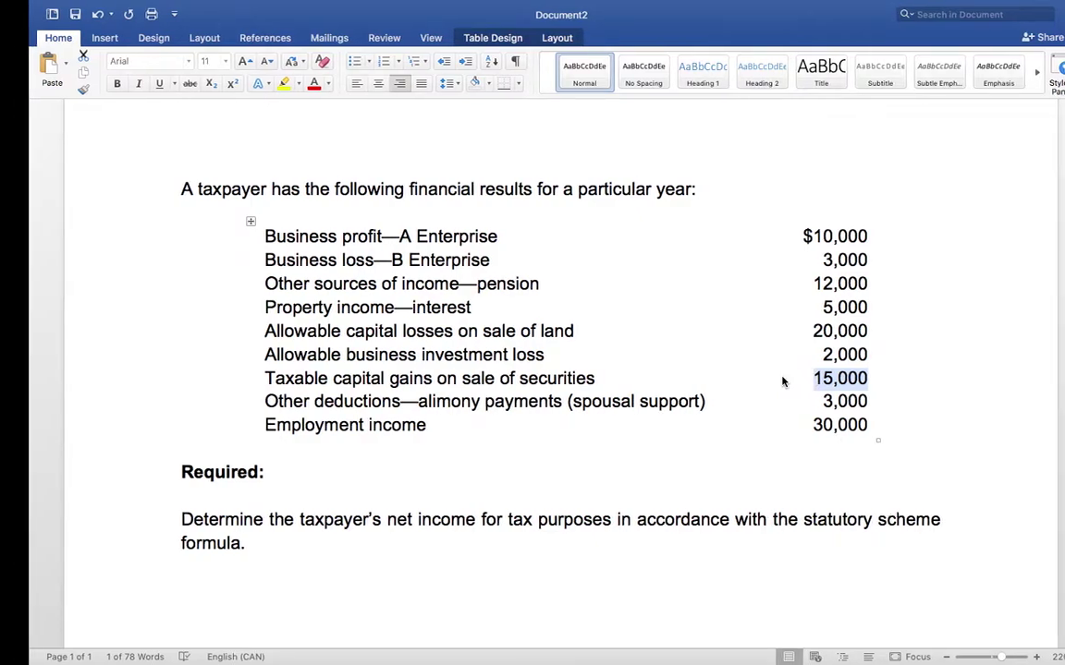
left_click(876, 382)
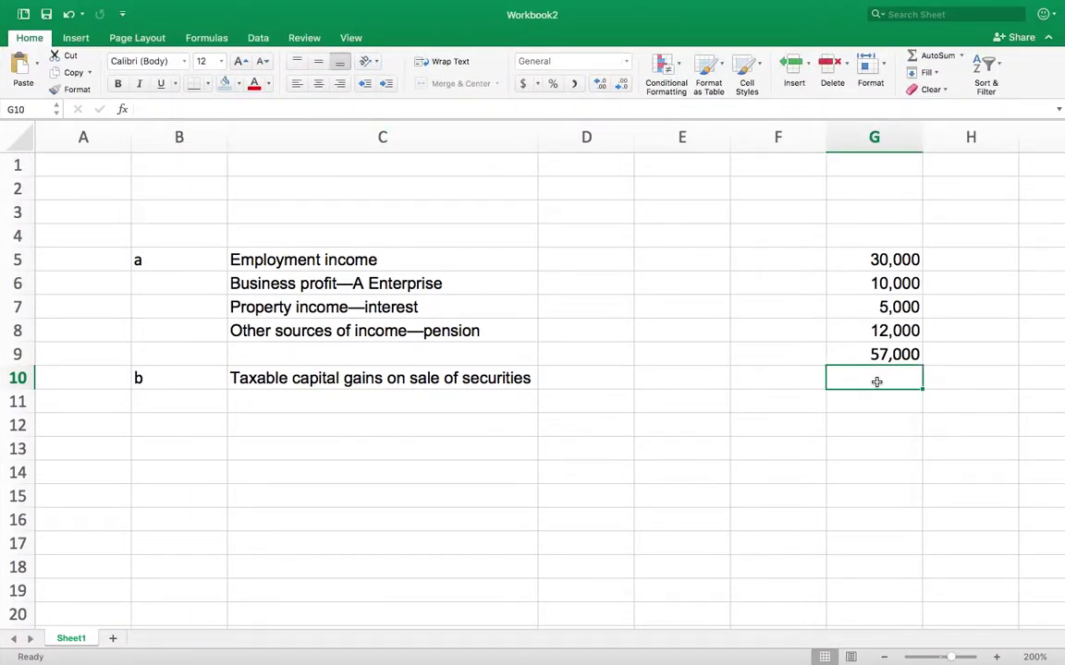
key("super+v")
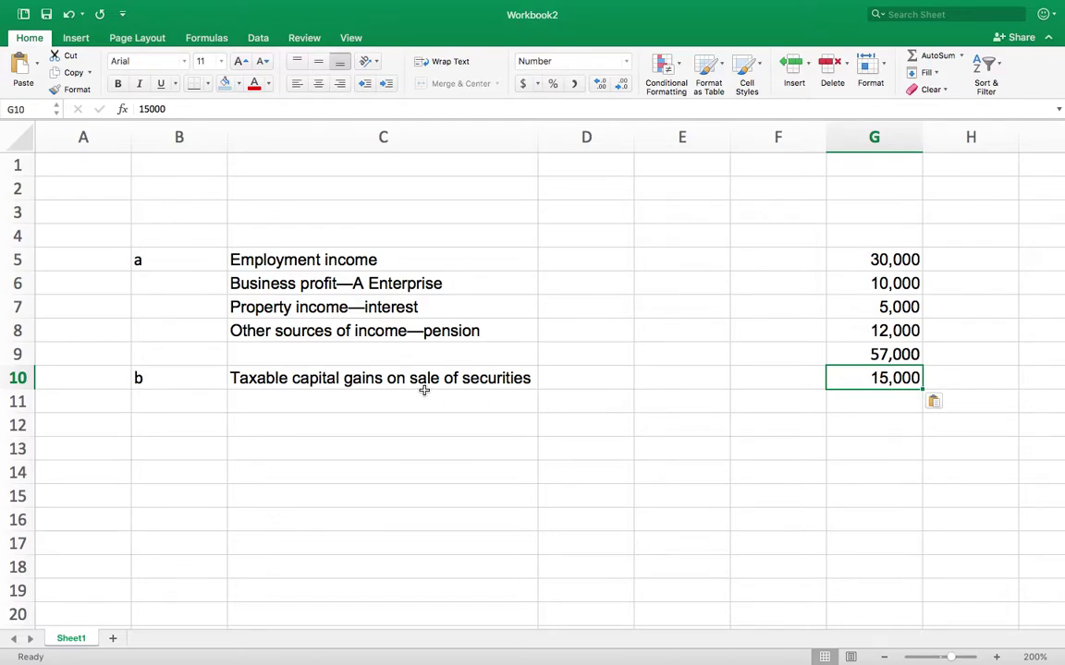
Step: Fill the 57,000 total in G9 yellow
left_click(860, 355)
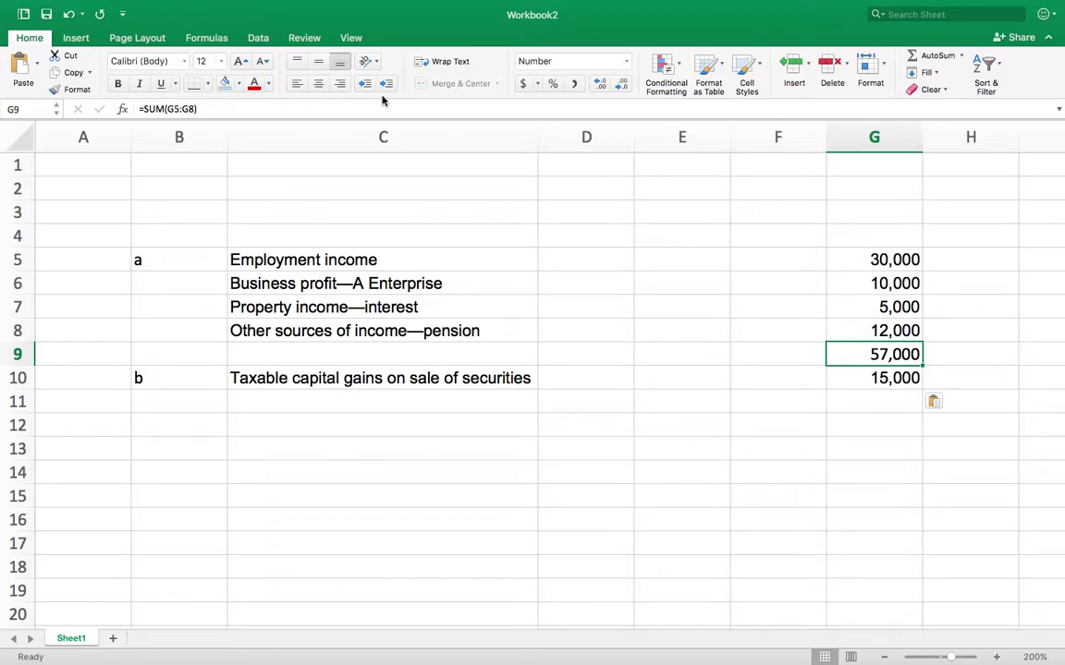
left_click(238, 84)
left_click(240, 246)
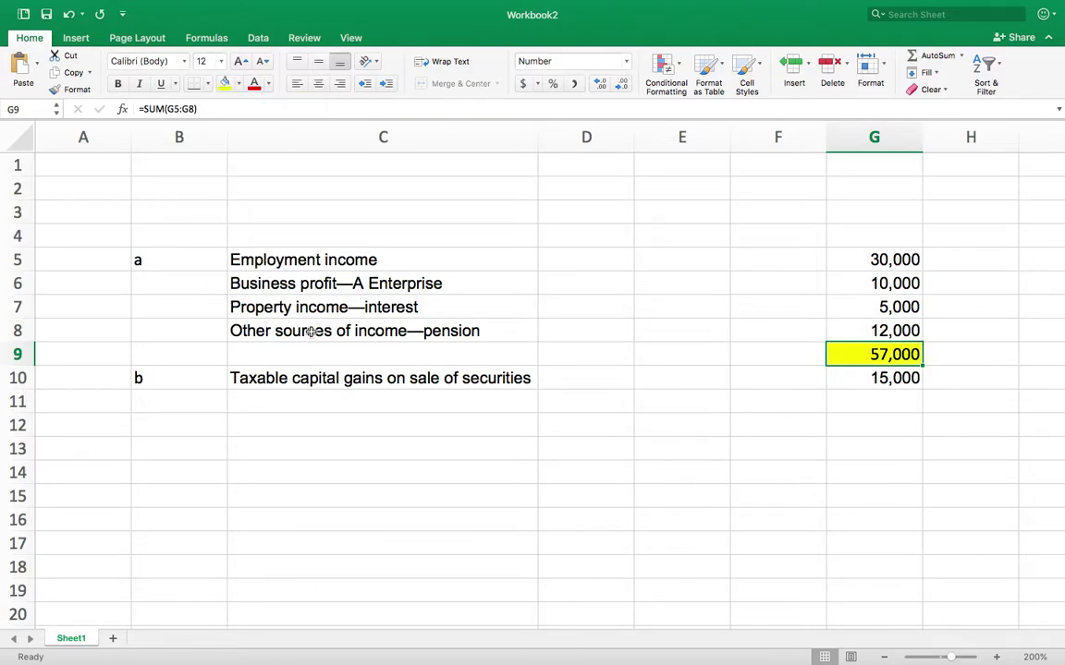
left_click(311, 331)
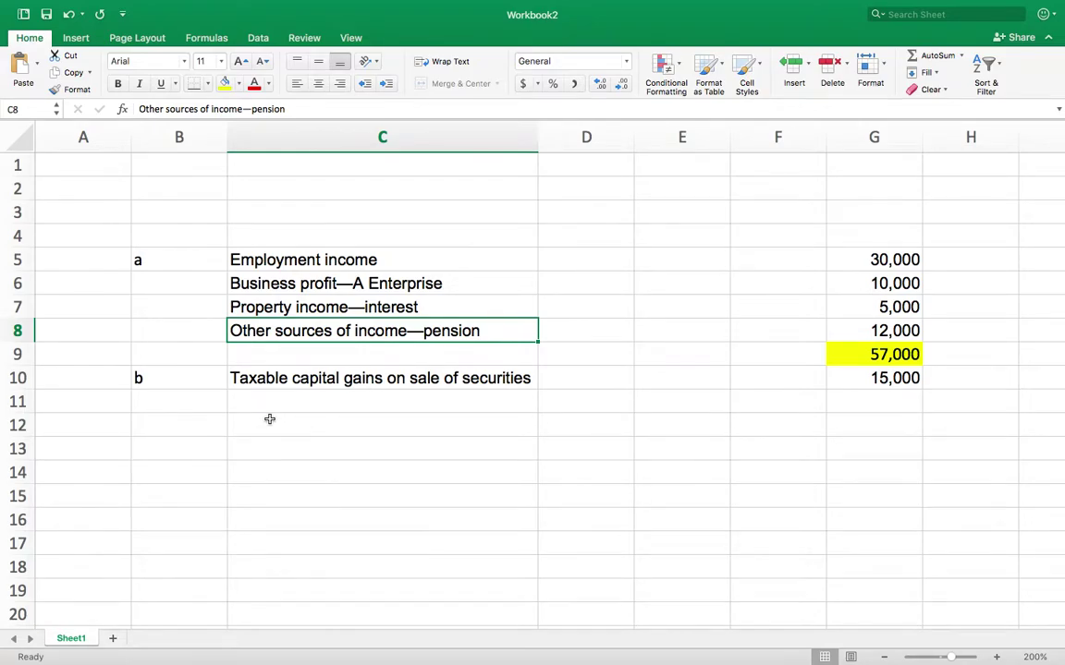
Step: Copy 'Allowable capital losses on sale of land' from Word into C11
key("super+Tab")
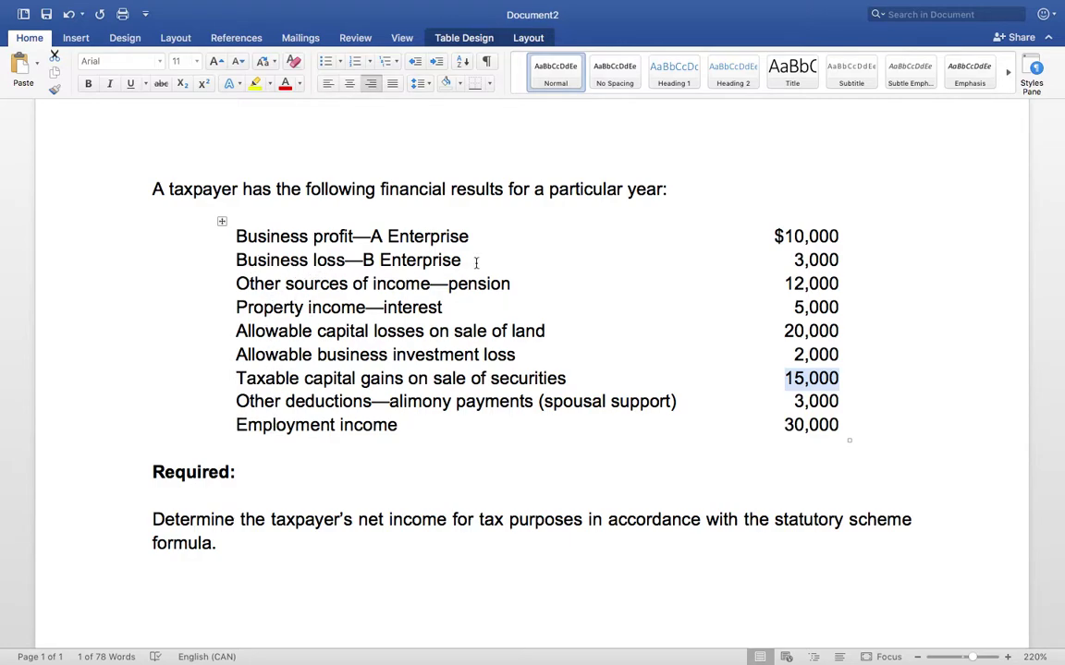
left_click(548, 331)
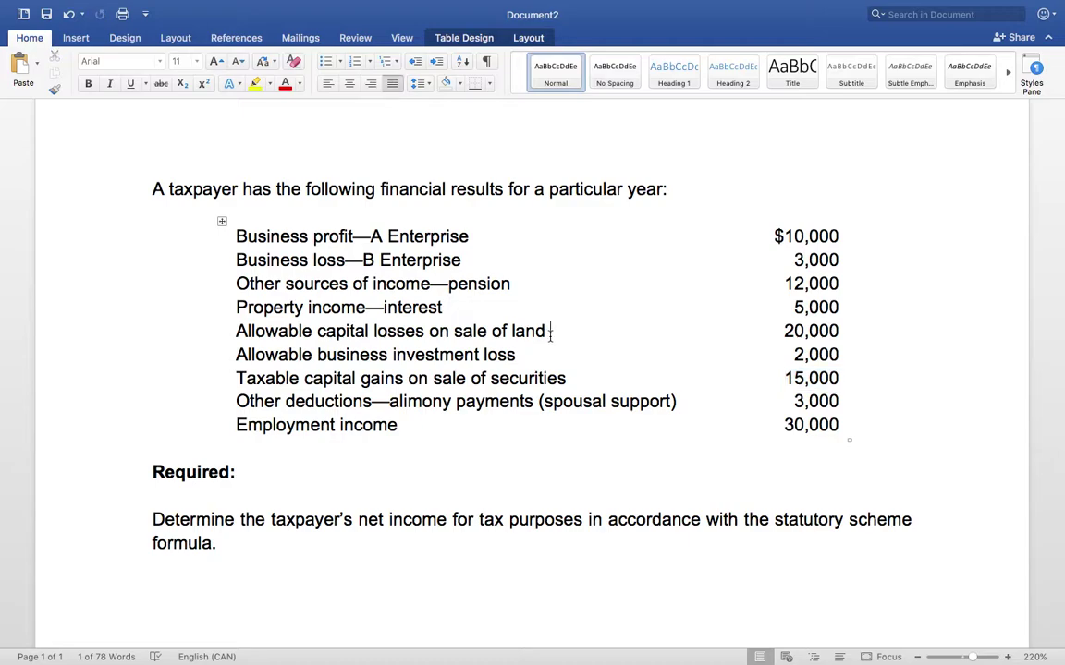
left_click_drag(548, 331, 363, 330)
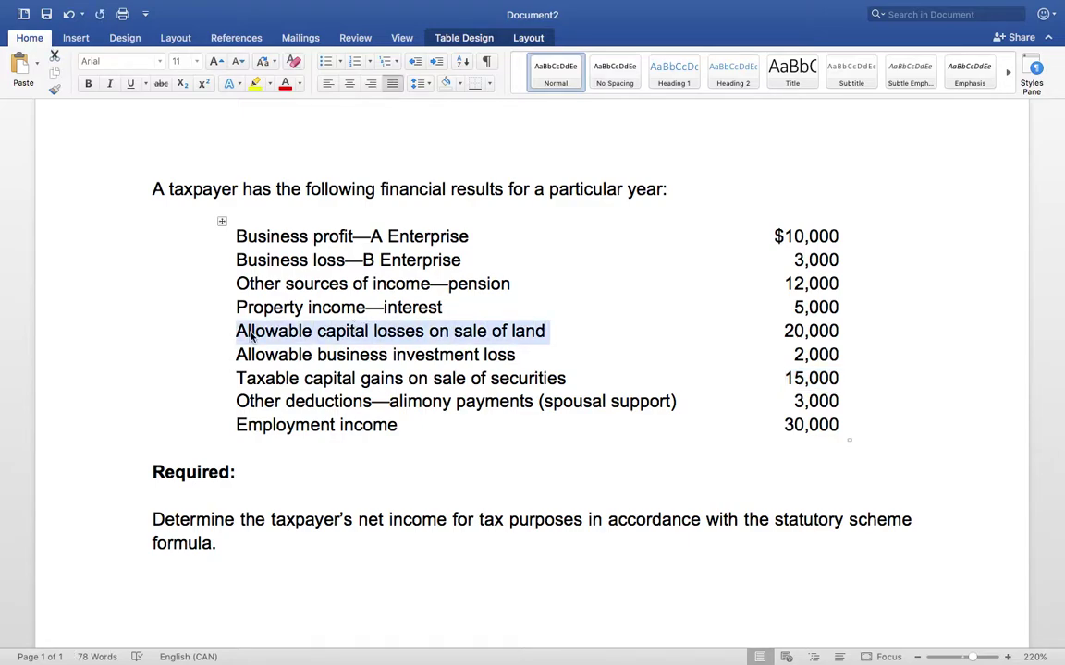
key("ctrl+Right")
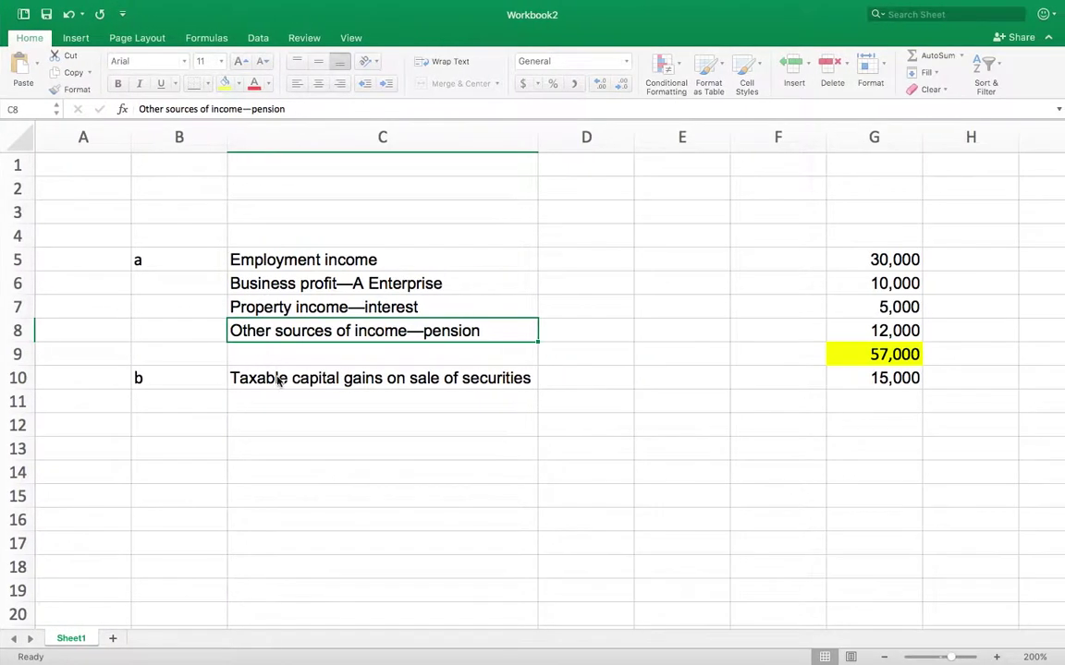
left_click(265, 400)
type("Allowable capital losses on sale of land")
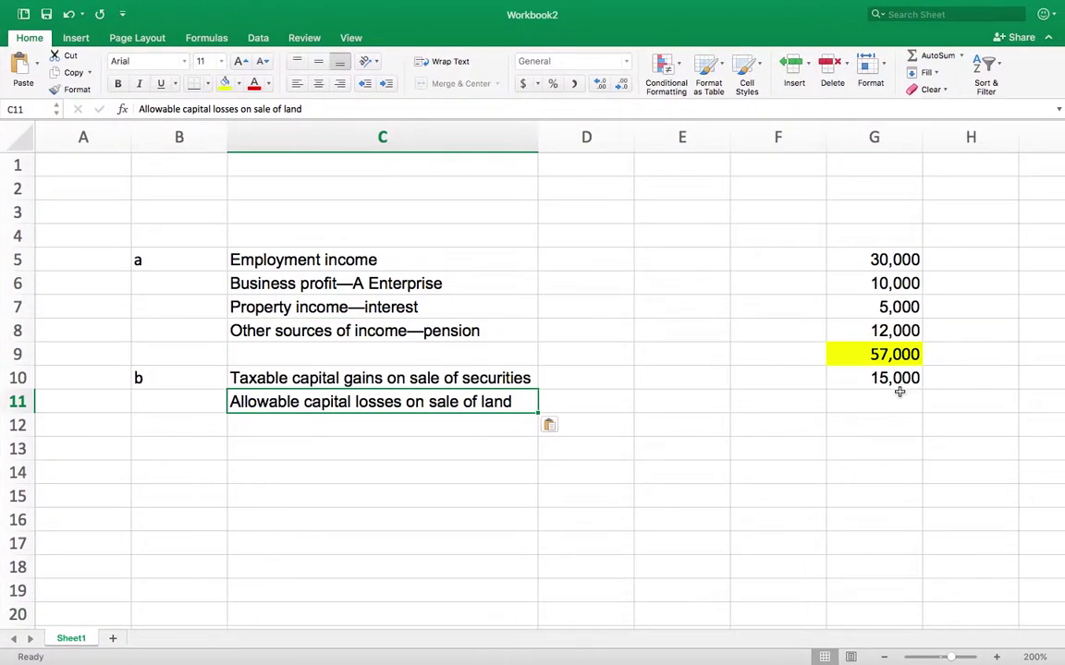
left_click(928, 378)
Step: Clear 15,000 from G10, then enter 15000 in E10 and 20000 in E11
key("Delete")
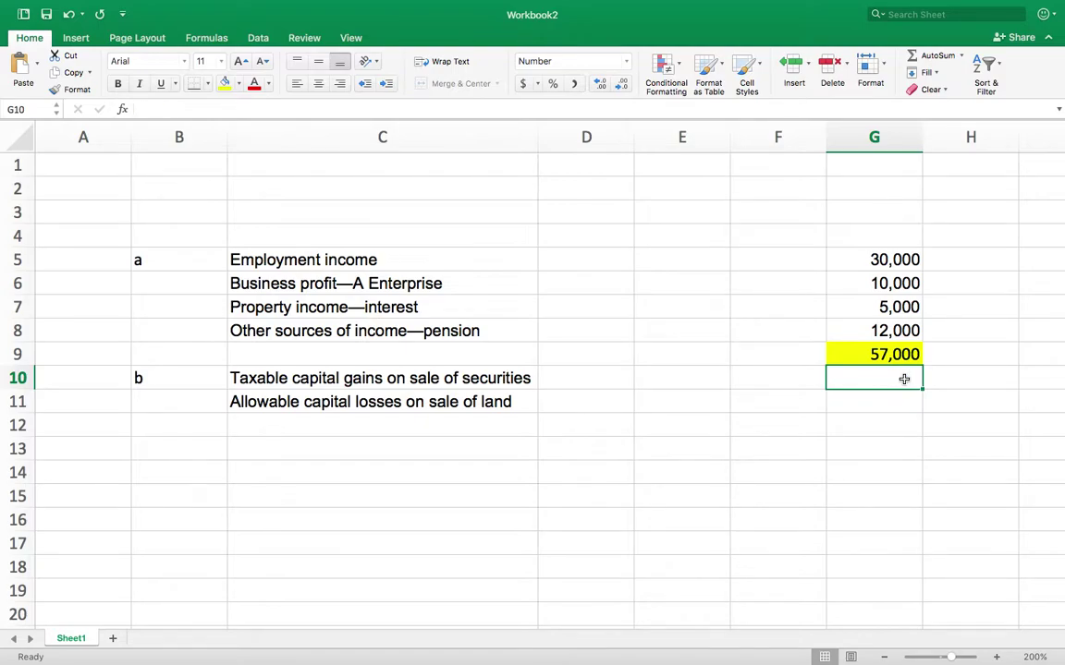
left_click(606, 383)
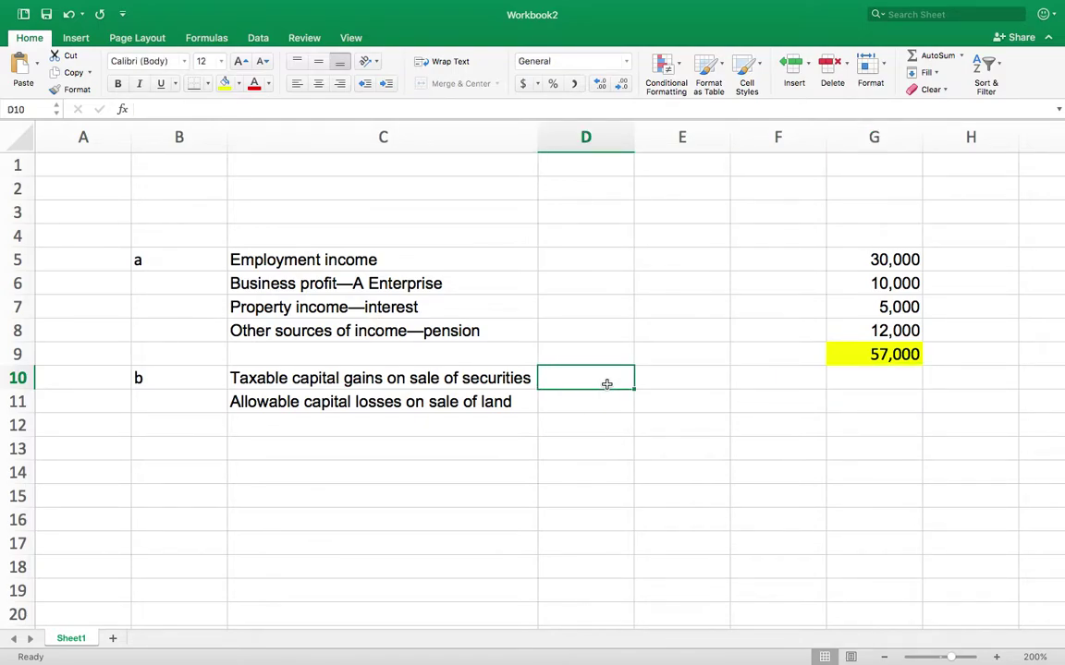
left_click(675, 379)
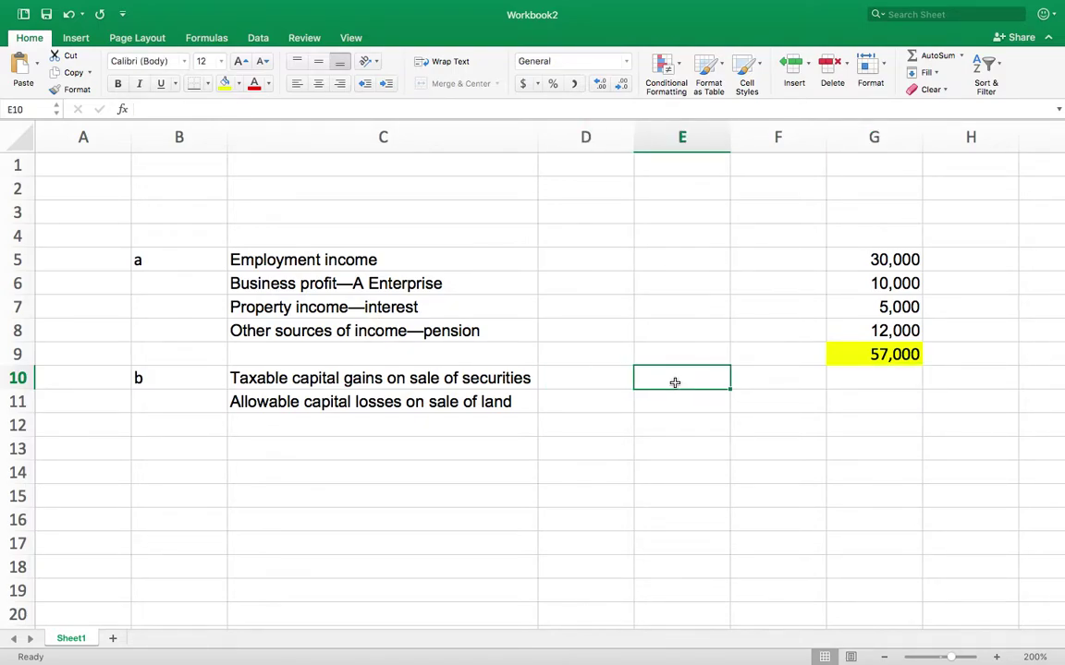
key("super+Tab")
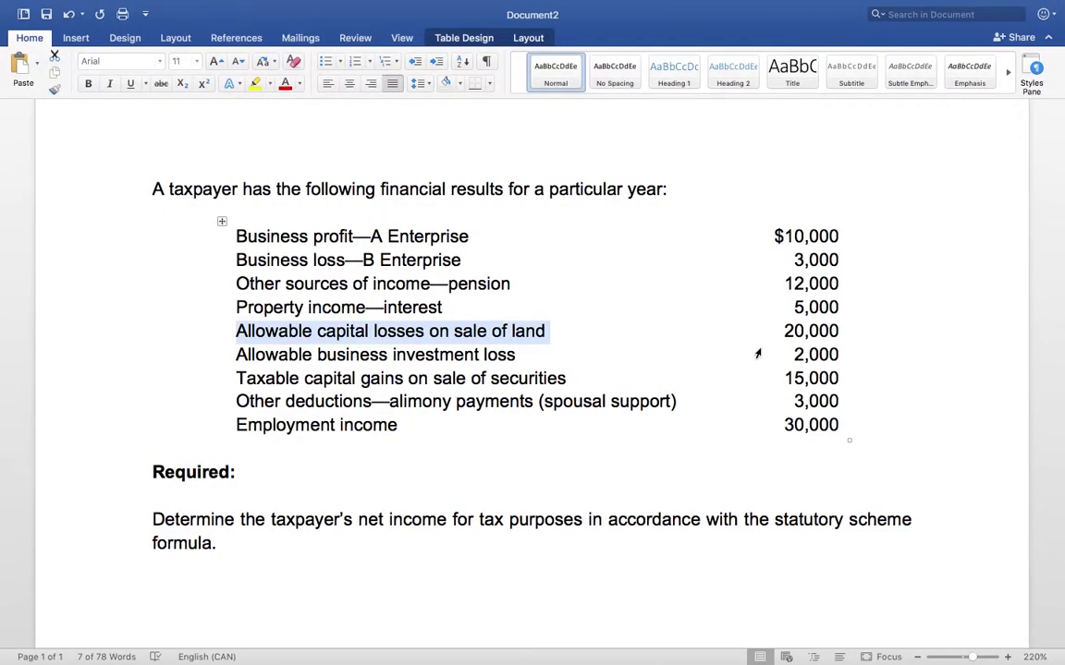
left_click(843, 331)
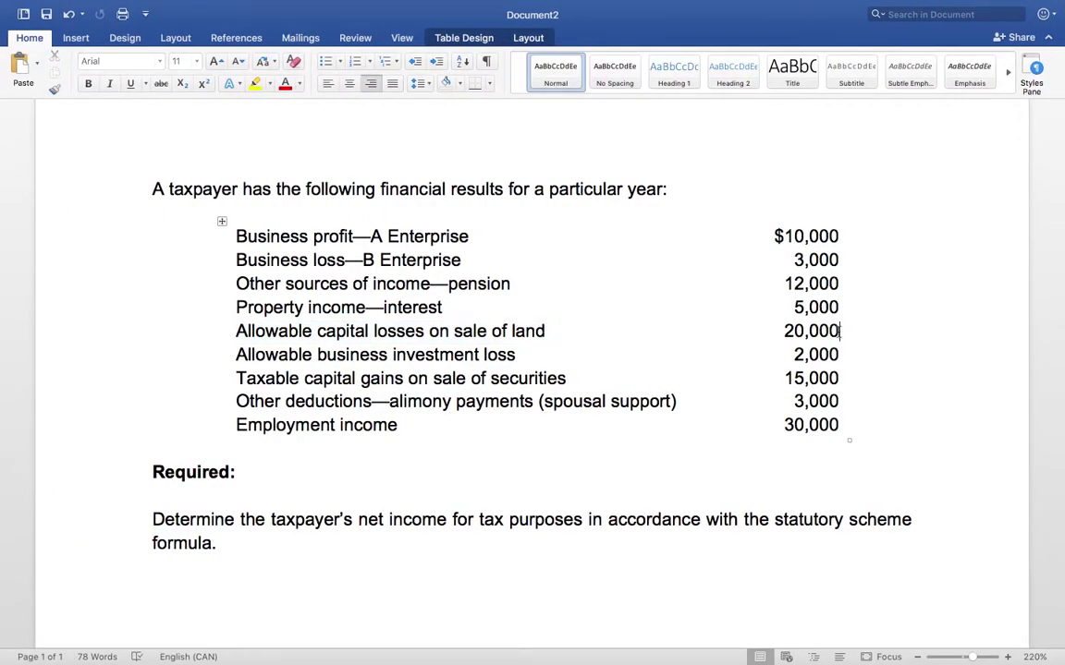
left_click_drag(843, 331, 783, 331)
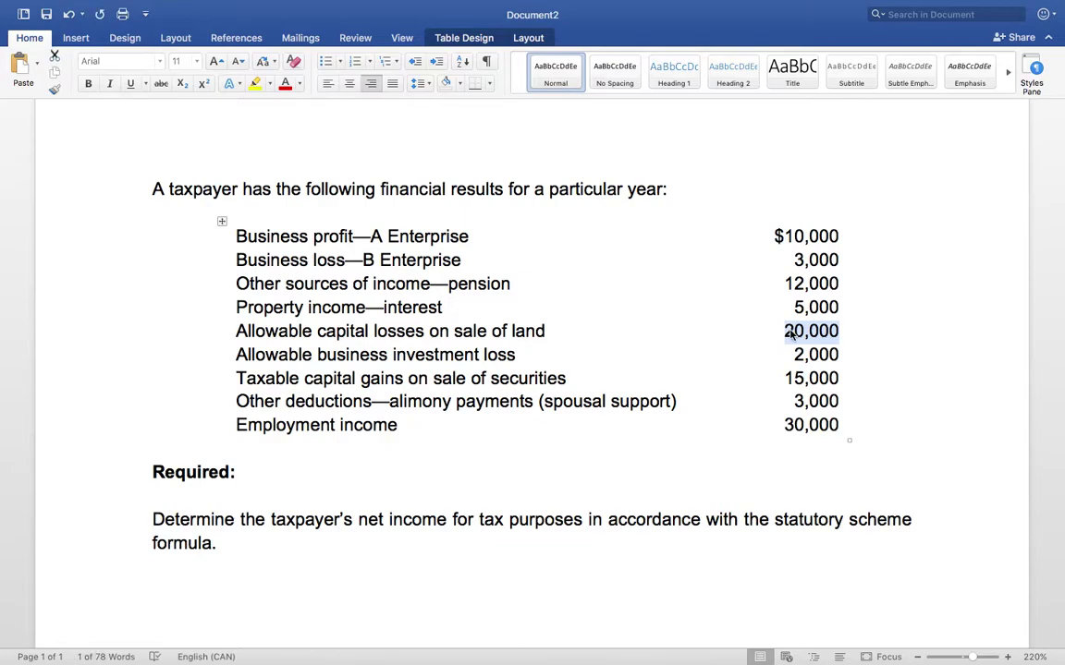
key("super+Tab")
type("15000")
key("Return")
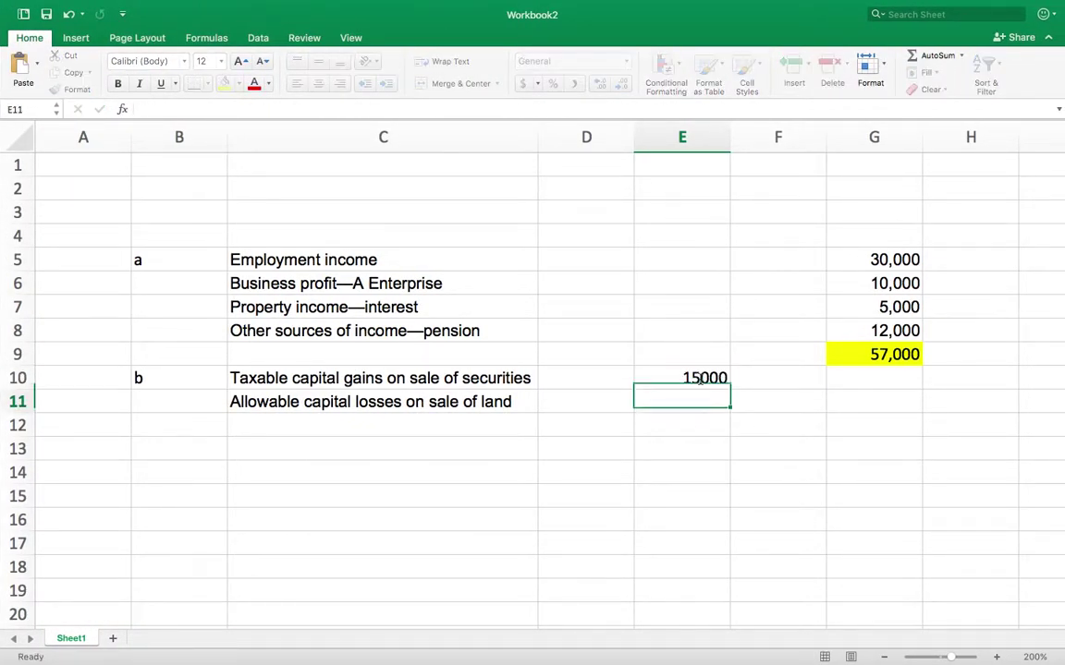
type("20000")
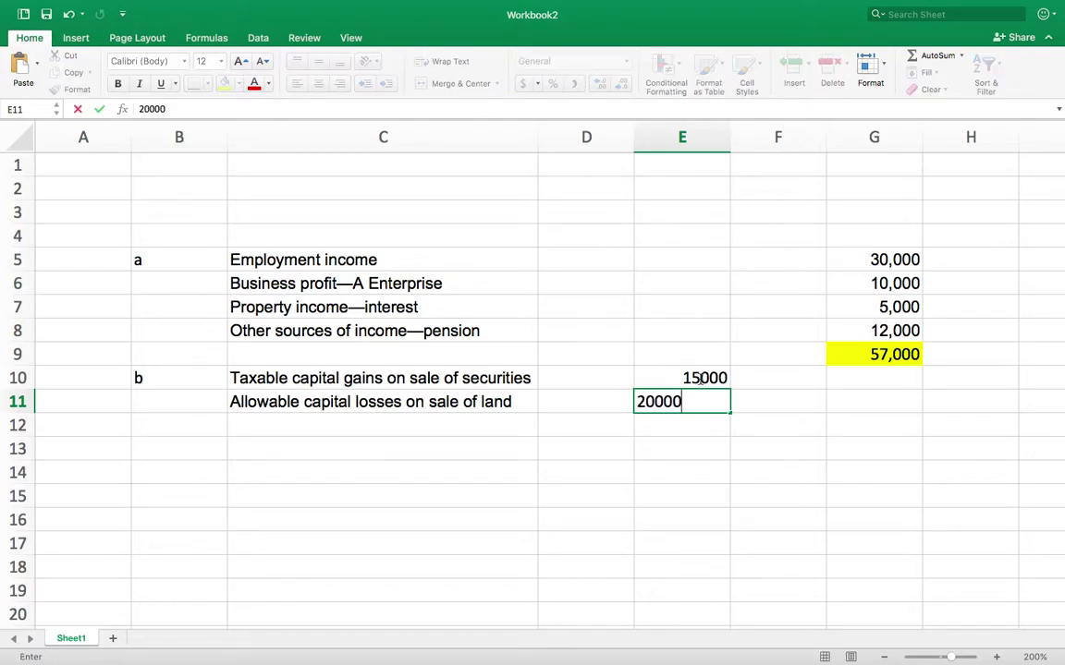
key("Return")
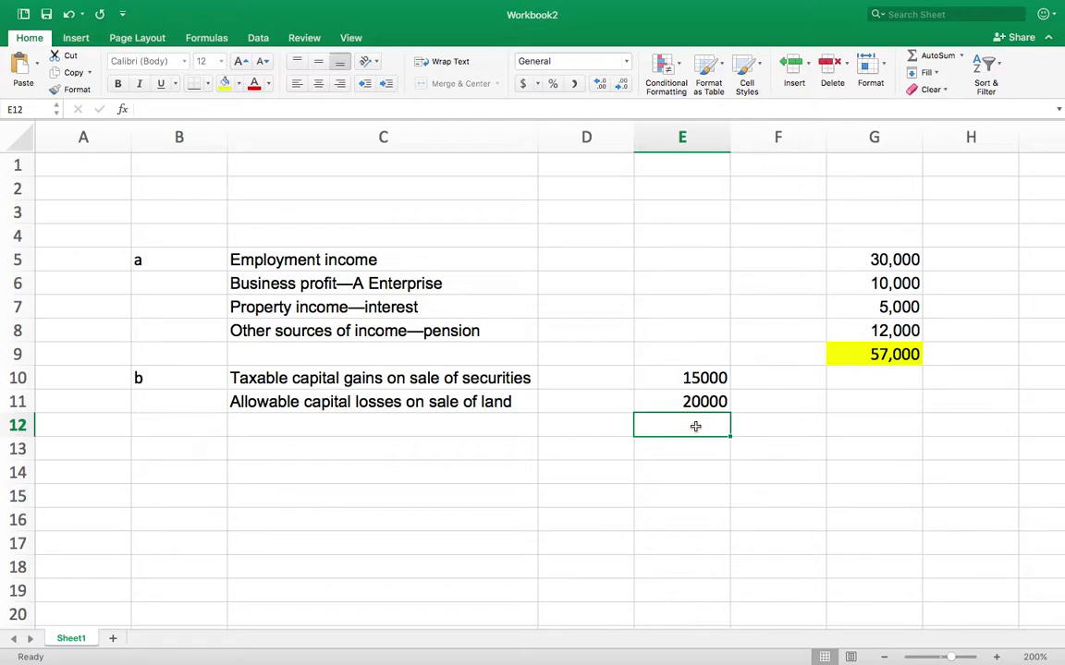
Step: Enter =E10-E11 in E12, giving -5000
left_click(871, 435)
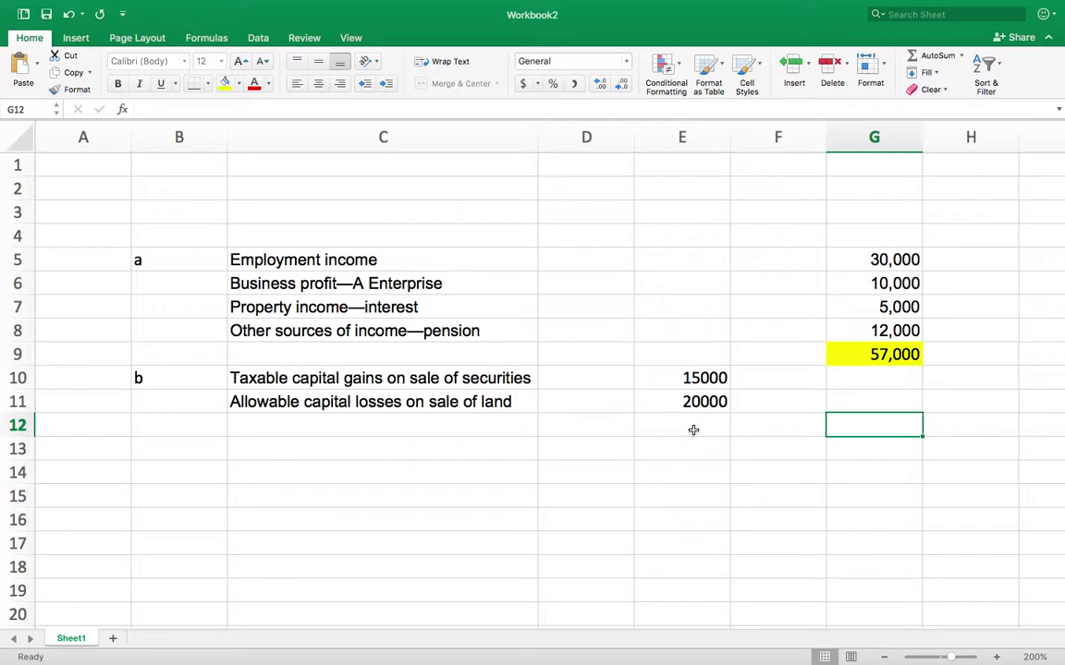
left_click(694, 431)
type("=")
key("Up")
key("Up")
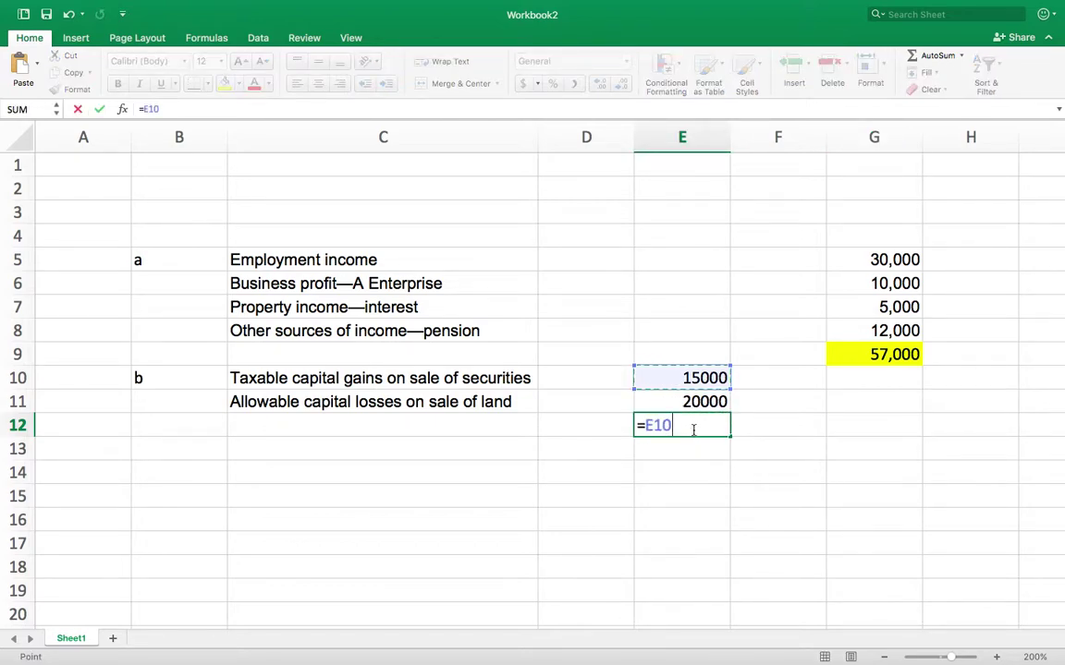
type("-")
key("Up")
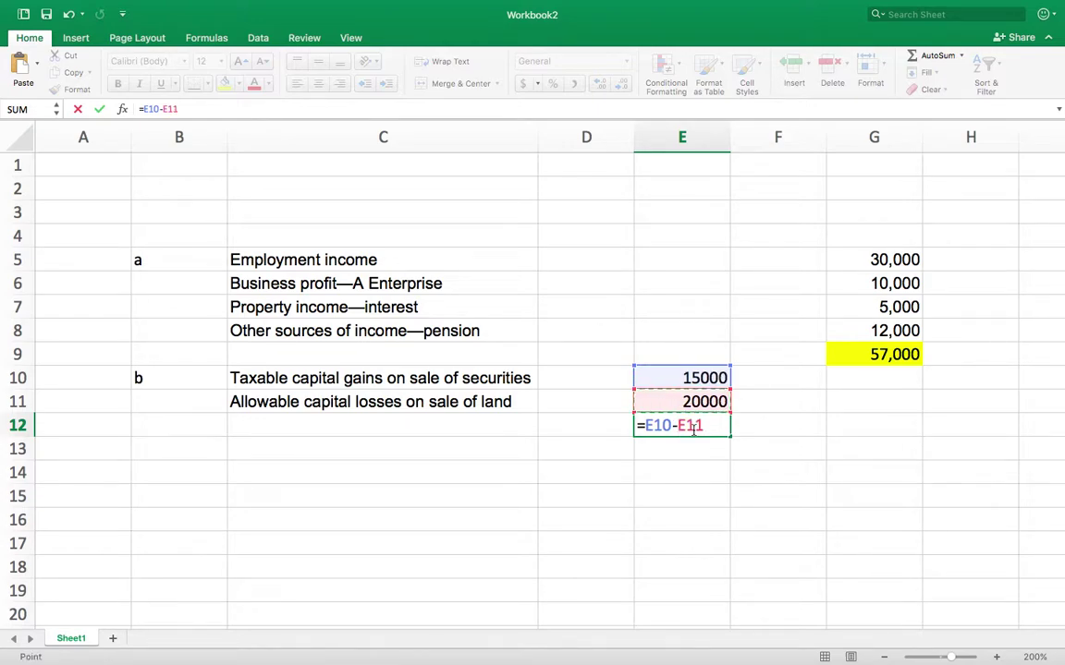
key("Return")
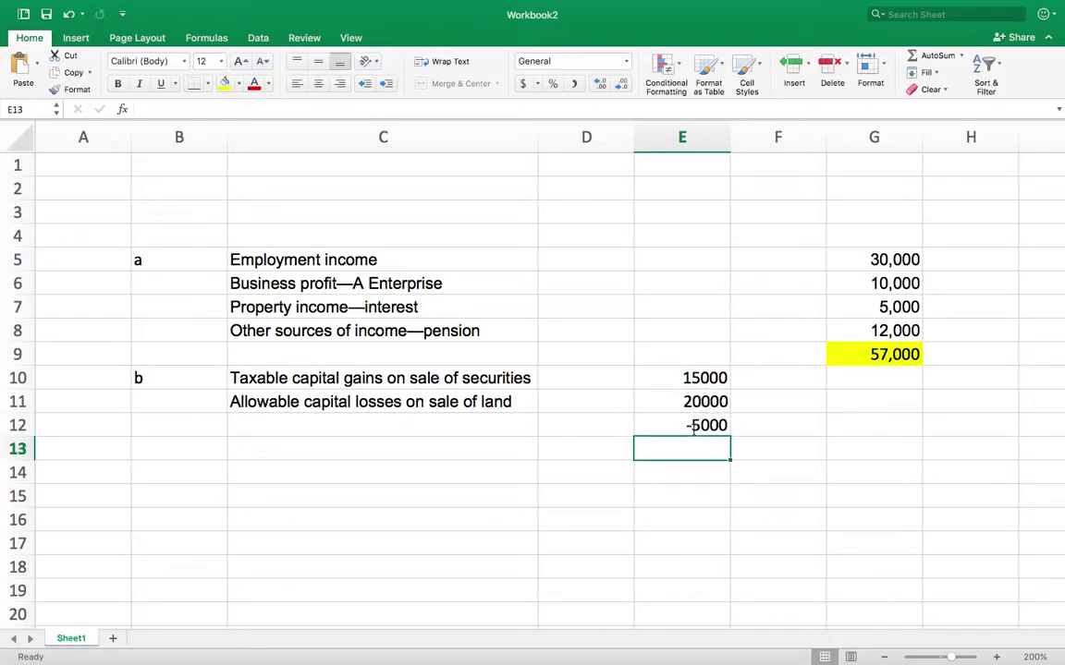
Step: Enter 0 as the net capital amount in G12
left_click(858, 431)
type("0")
key("Return")
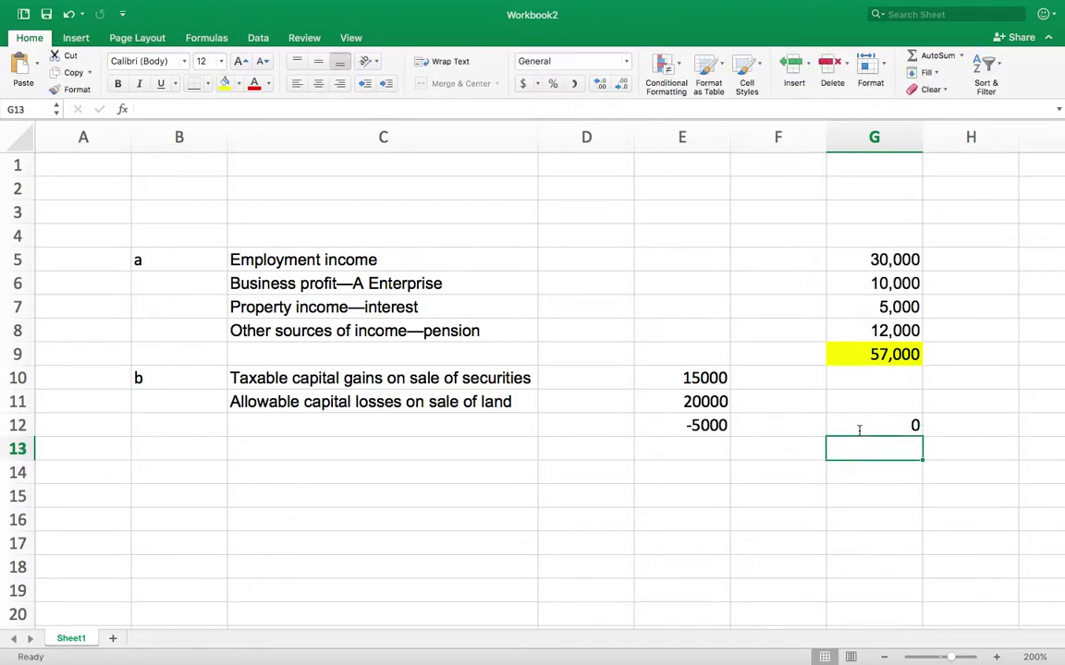
left_click(902, 472)
Step: Enter =G9-G12 in G14, correcting the stray equals sign, to show 57,000
type("=")
left_click(892, 359)
type("=")
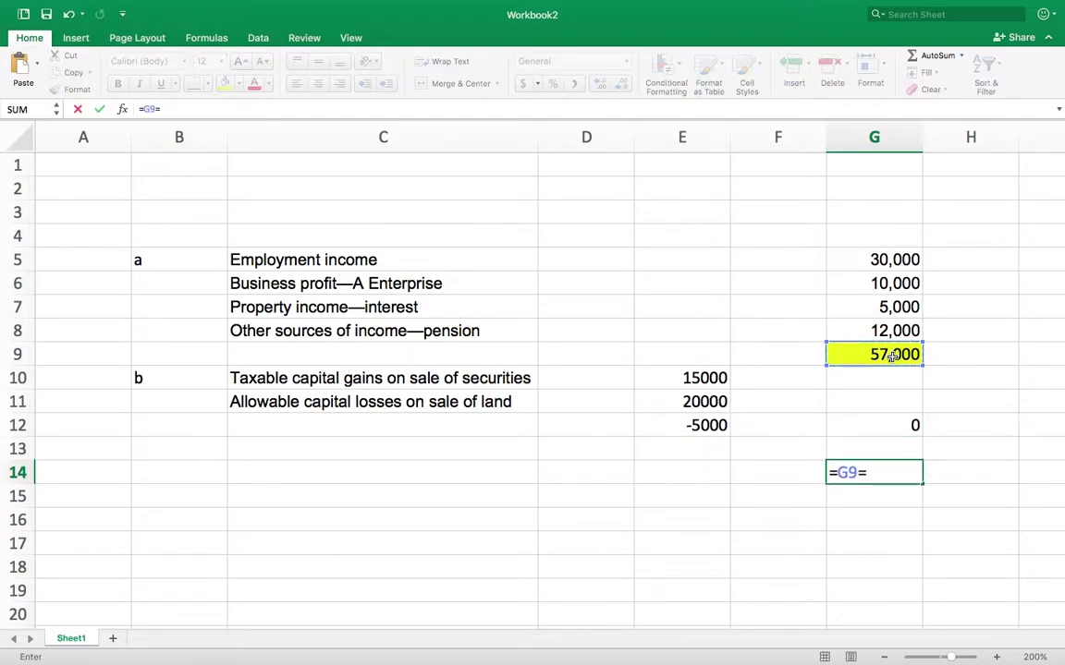
left_click(871, 426)
key("Return")
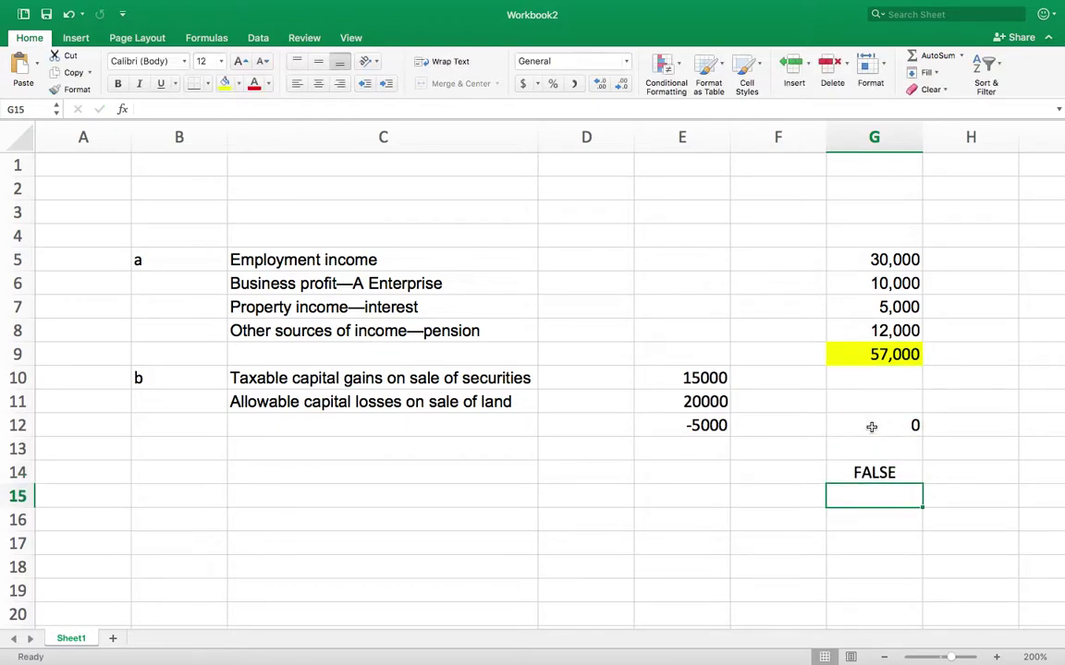
left_click(865, 472)
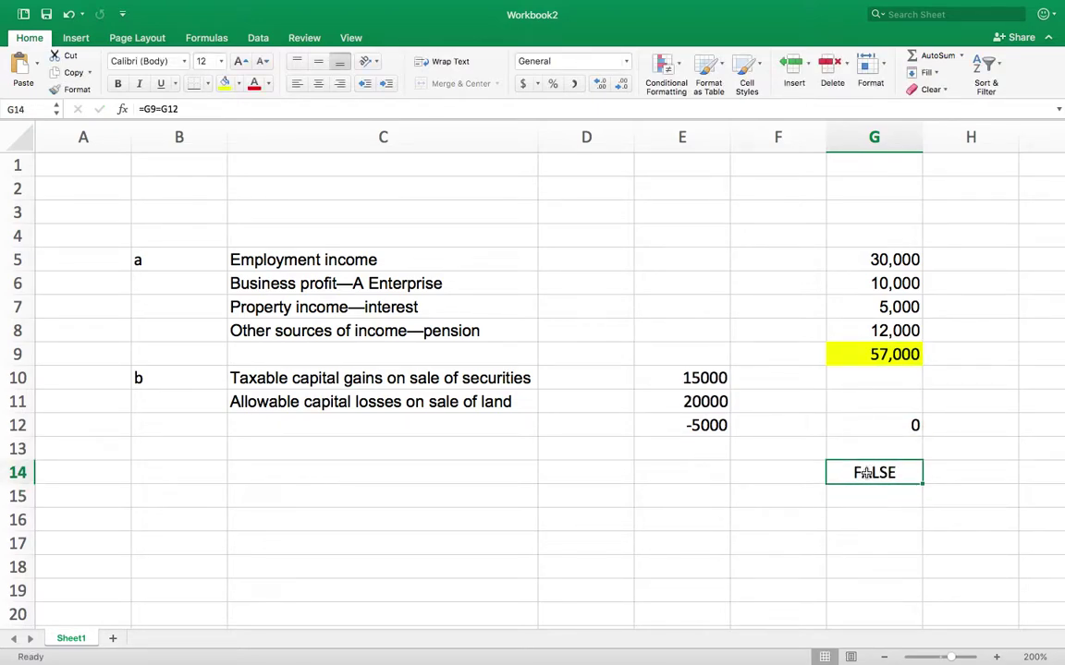
left_click(162, 109)
key("BackSpace")
type("-")
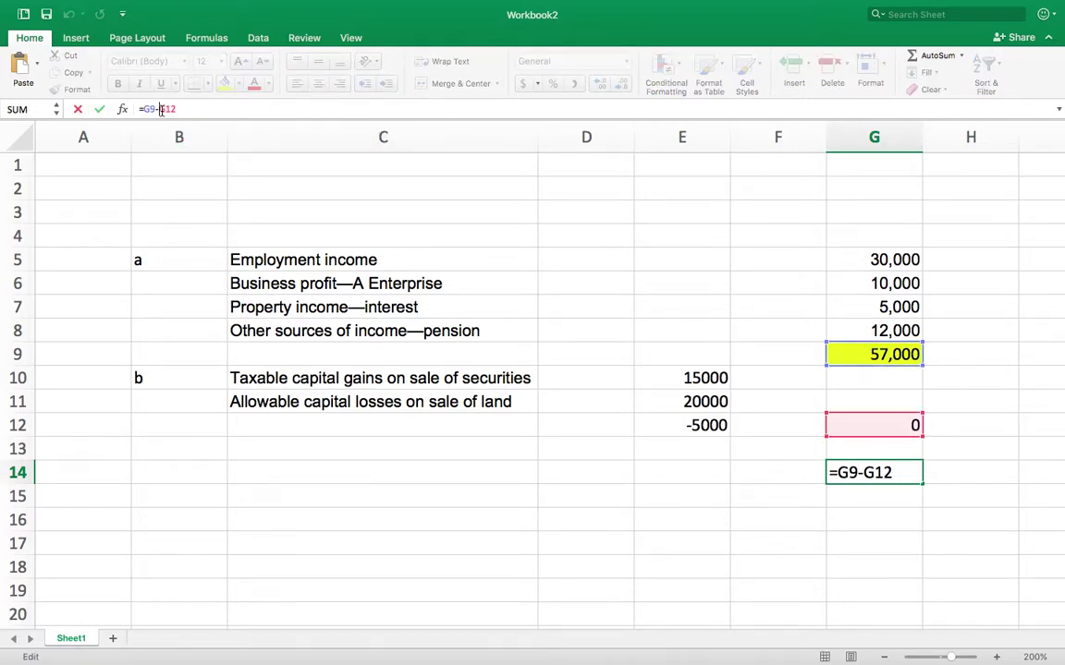
key("Return")
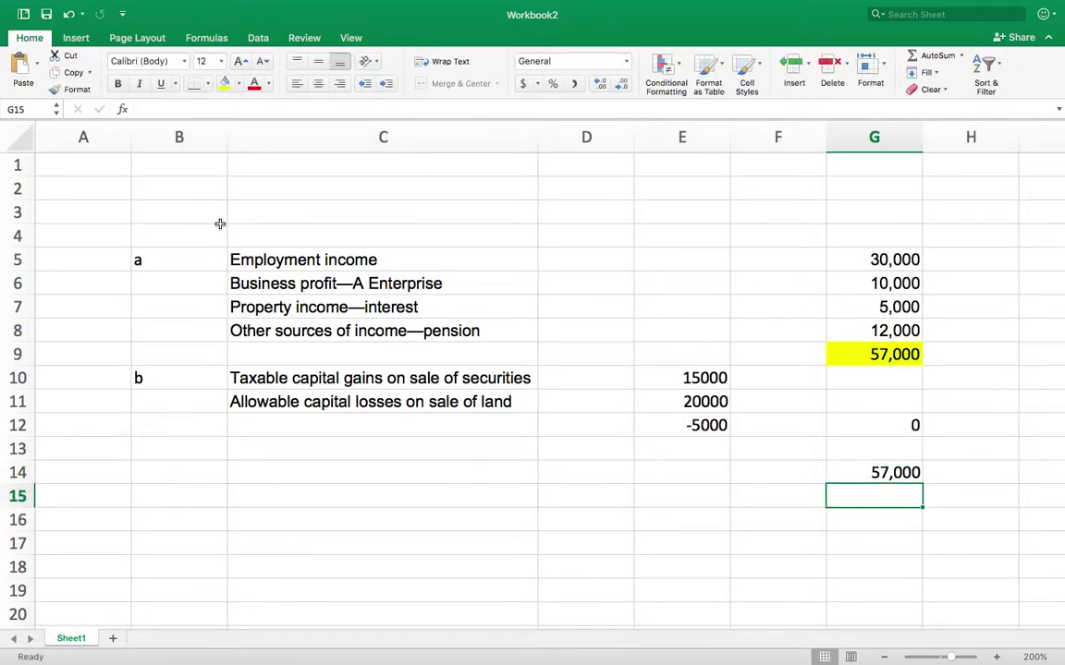
Step: Exit full-screen Excel and switch to the Word tax problem
left_click(236, 431)
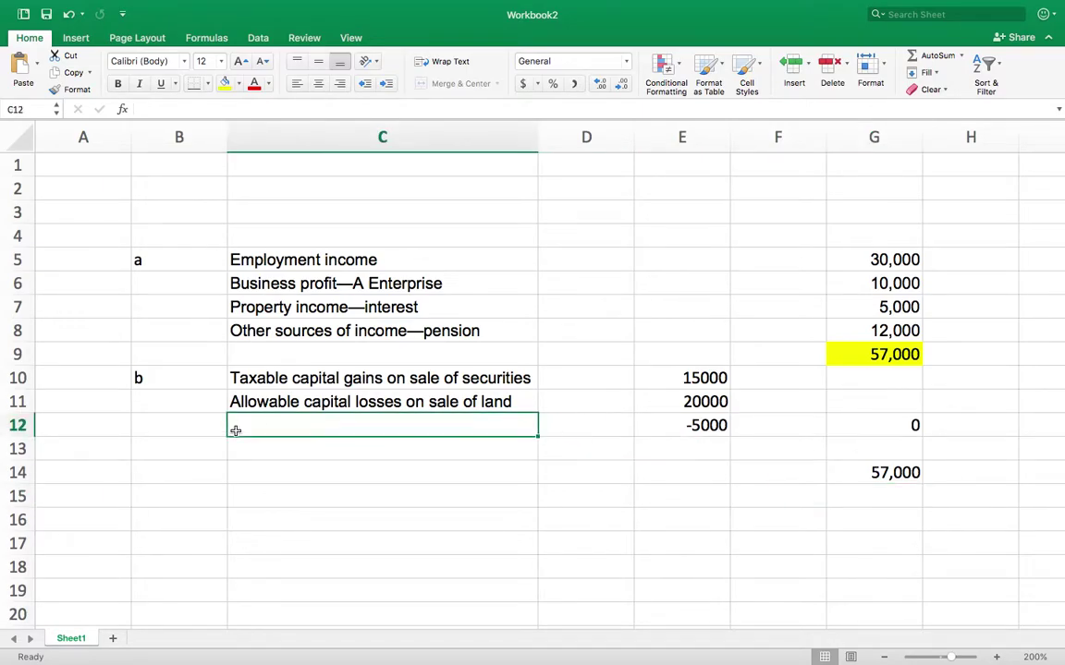
key("ctrl+super+f")
key("ctrl+Left")
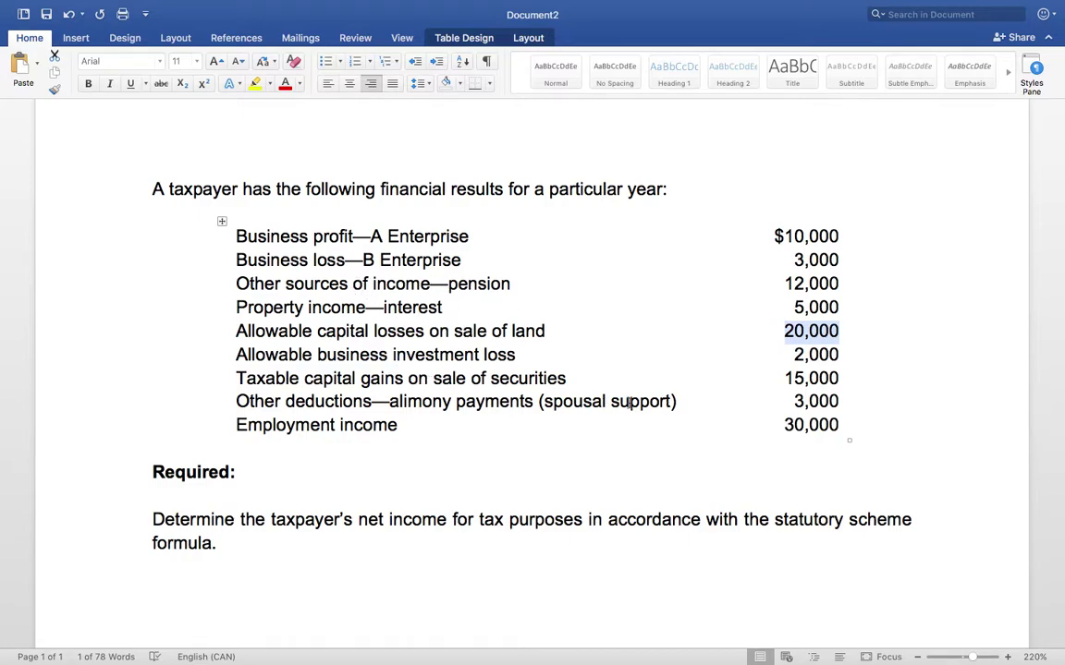
Step: Enter c in B16, paste the alimony payments deduction into C16, widen column C
left_click(678, 401)
left_click_drag(678, 401, 239, 401)
key("super+c")
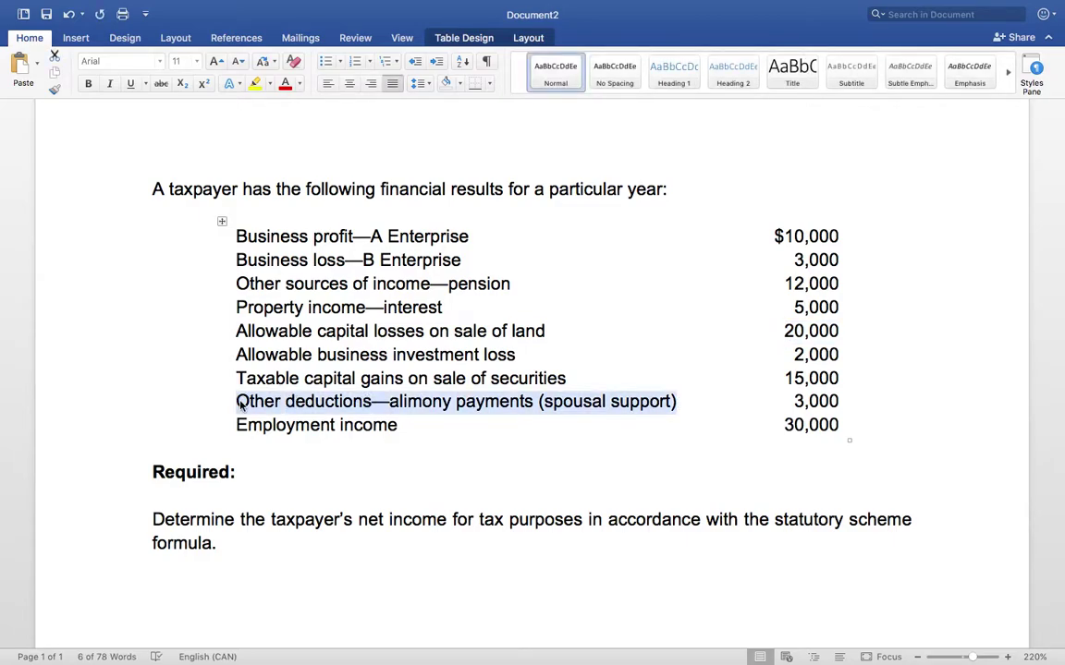
key("ctrl+Left")
key("ctrl+Right")
key("ctrl+Right")
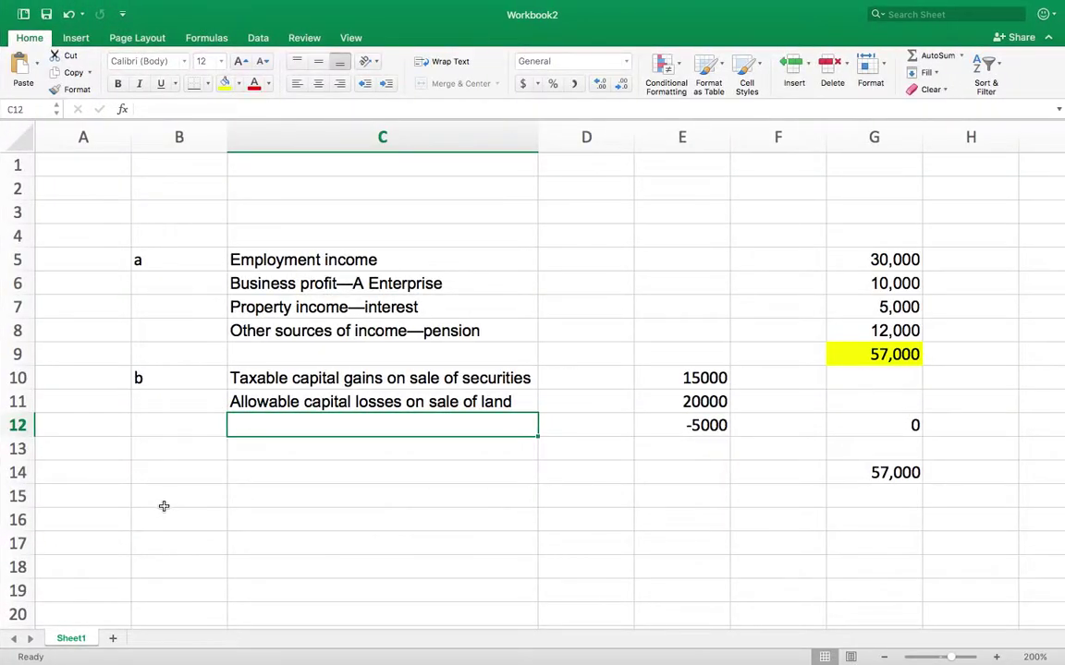
left_click(155, 523)
type("c")
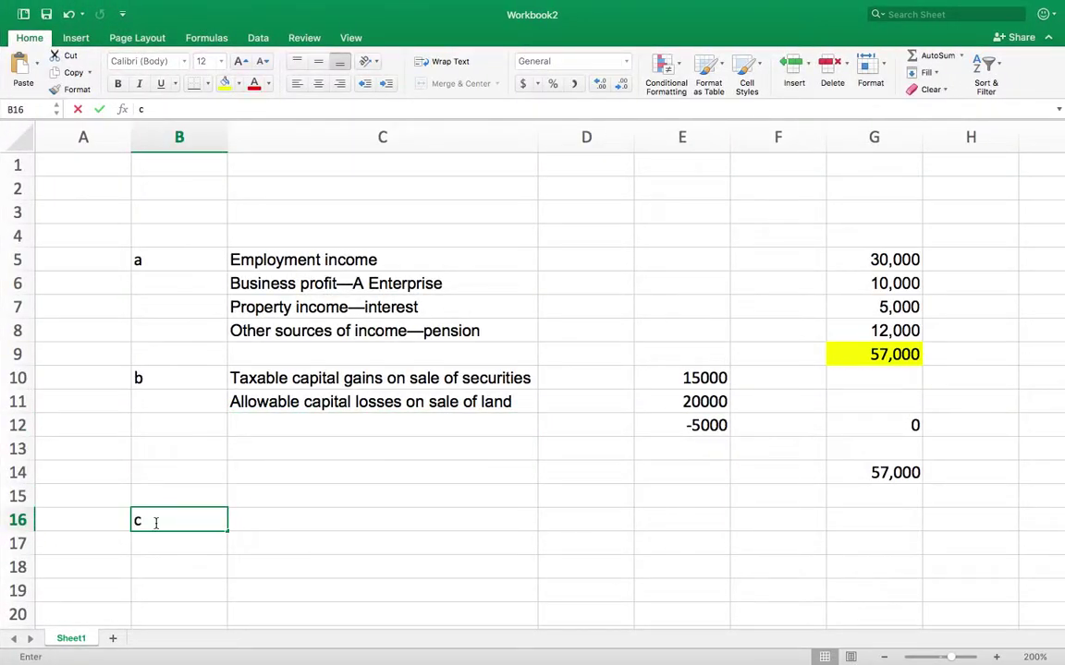
left_click(250, 523)
key("super+v")
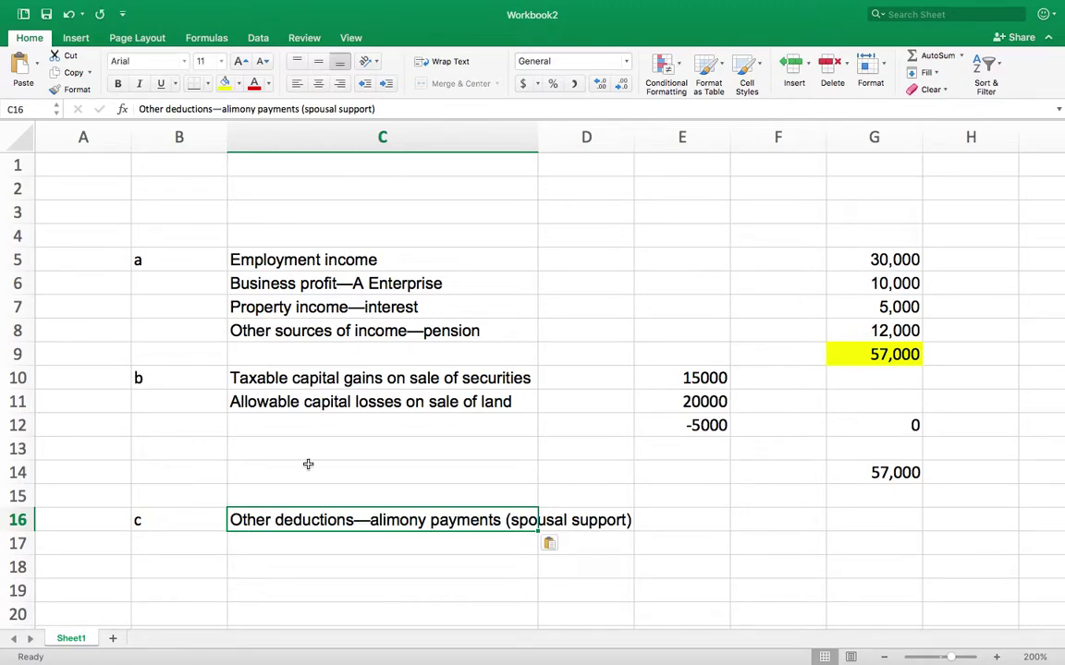
left_click_drag(540, 137, 639, 136)
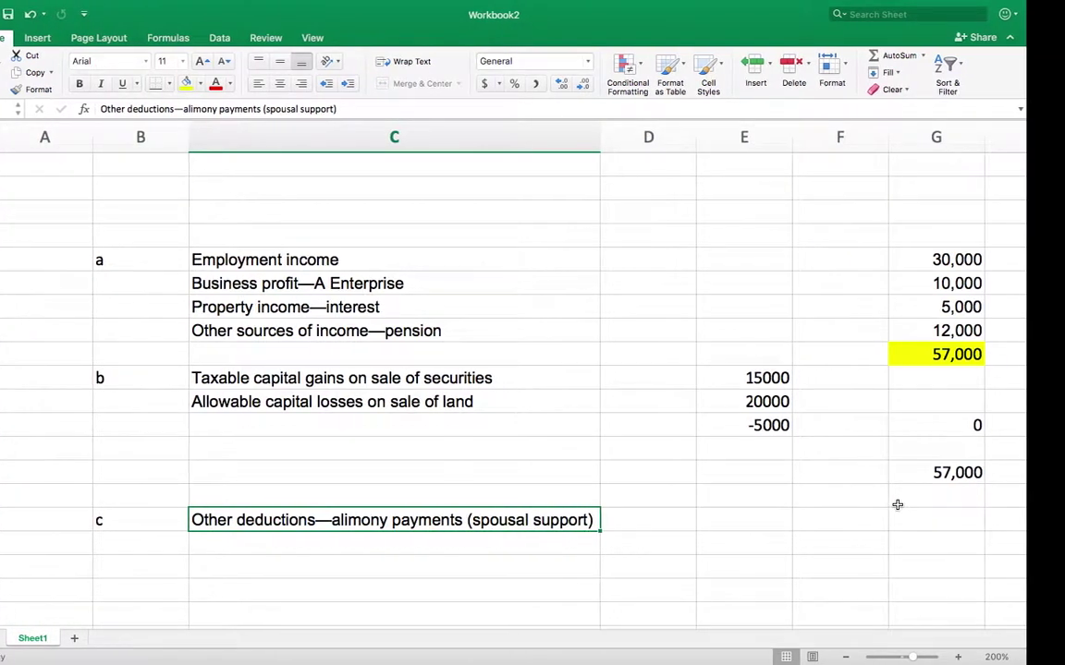
Step: Enter 3000 in G16 and =G14-G16 in G18, giving 54,000
left_click(970, 516)
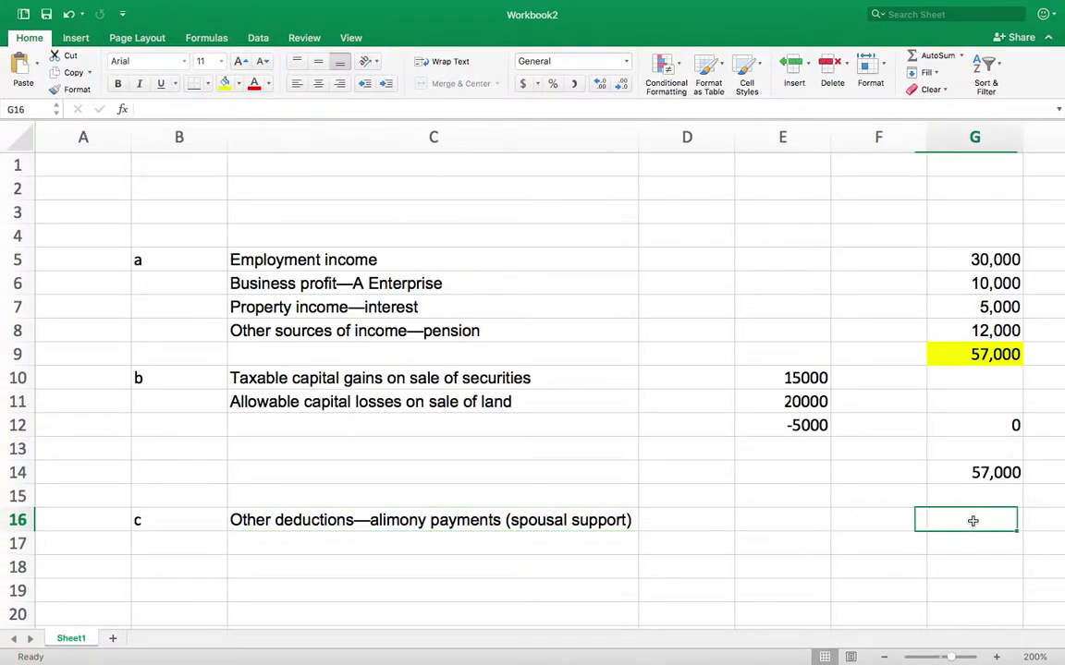
type("3000")
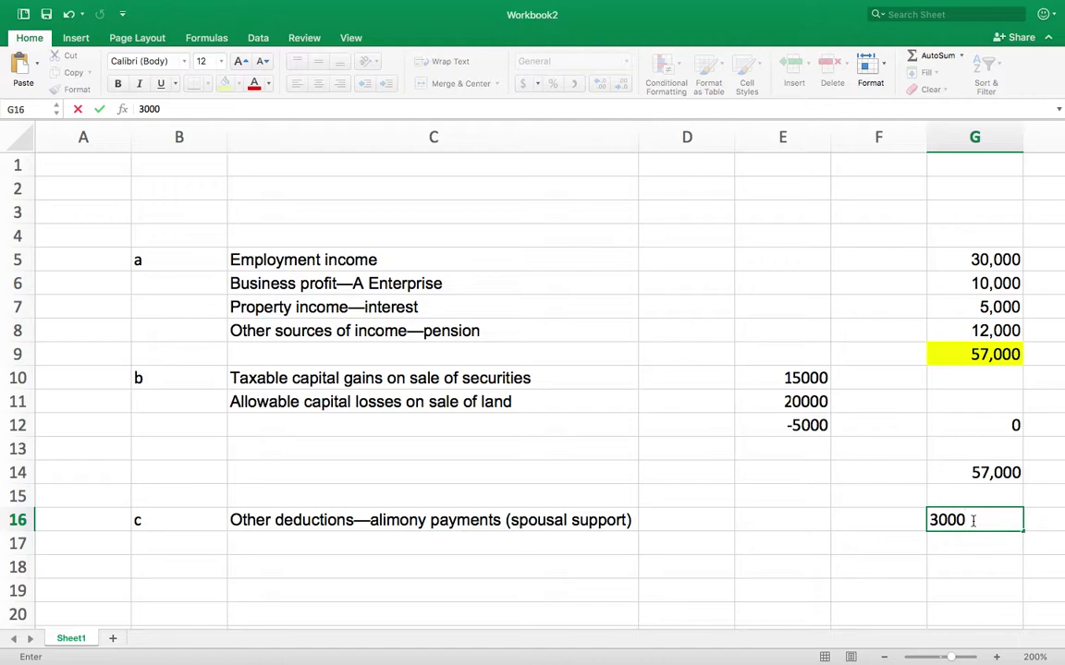
key("Return")
left_click(975, 565)
type("=")
left_click(978, 472)
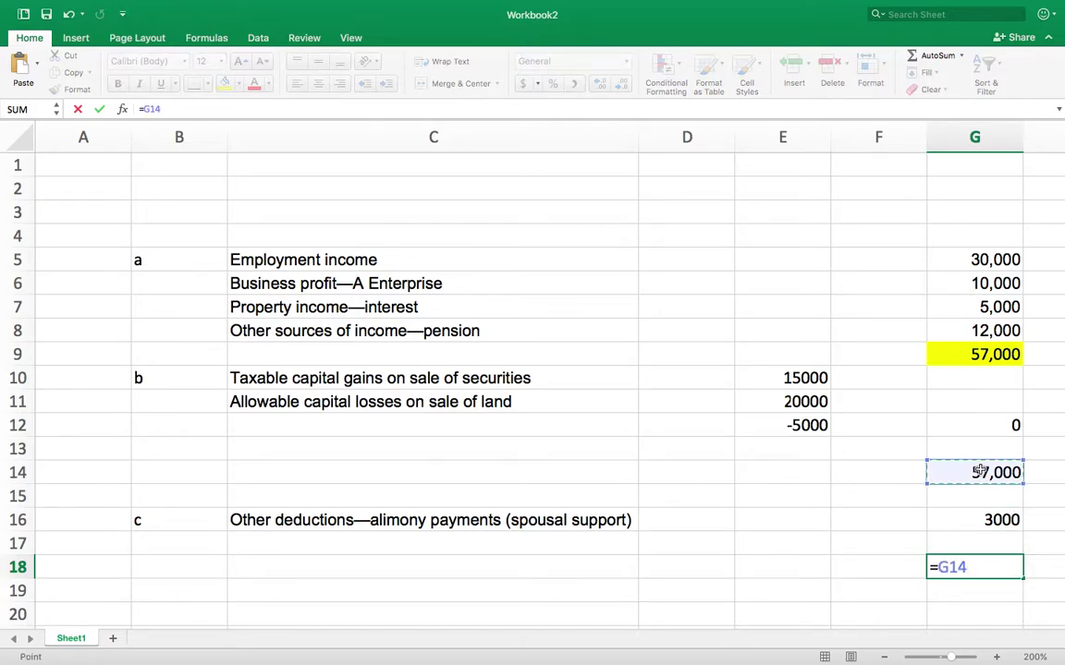
type("-")
left_click(1014, 521)
key("Return")
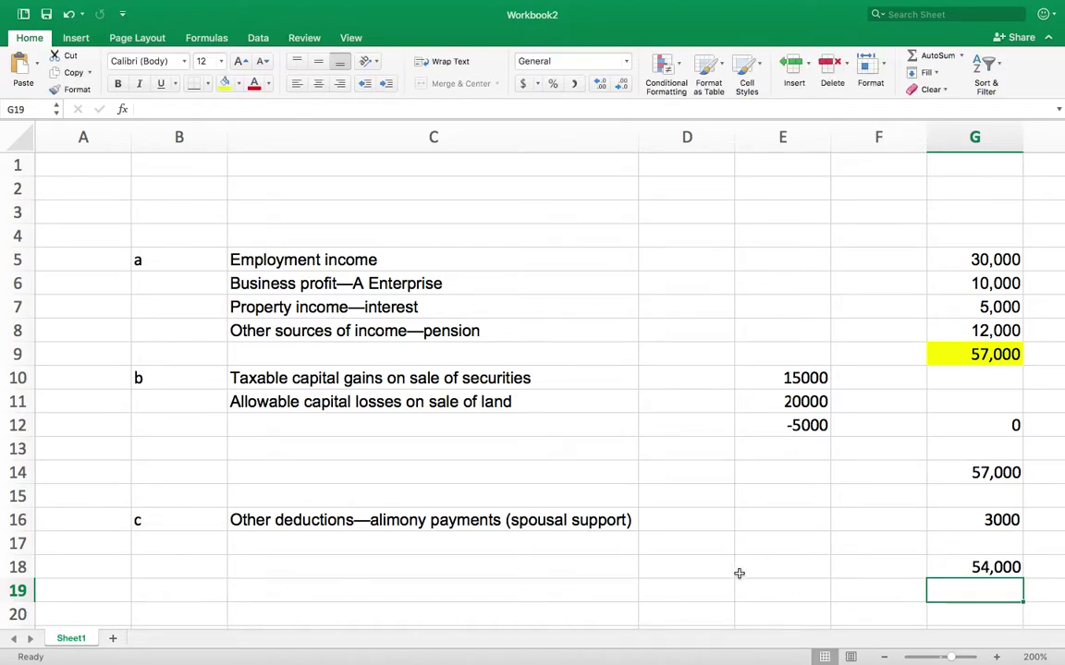
scroll(732, 565, "down", 3)
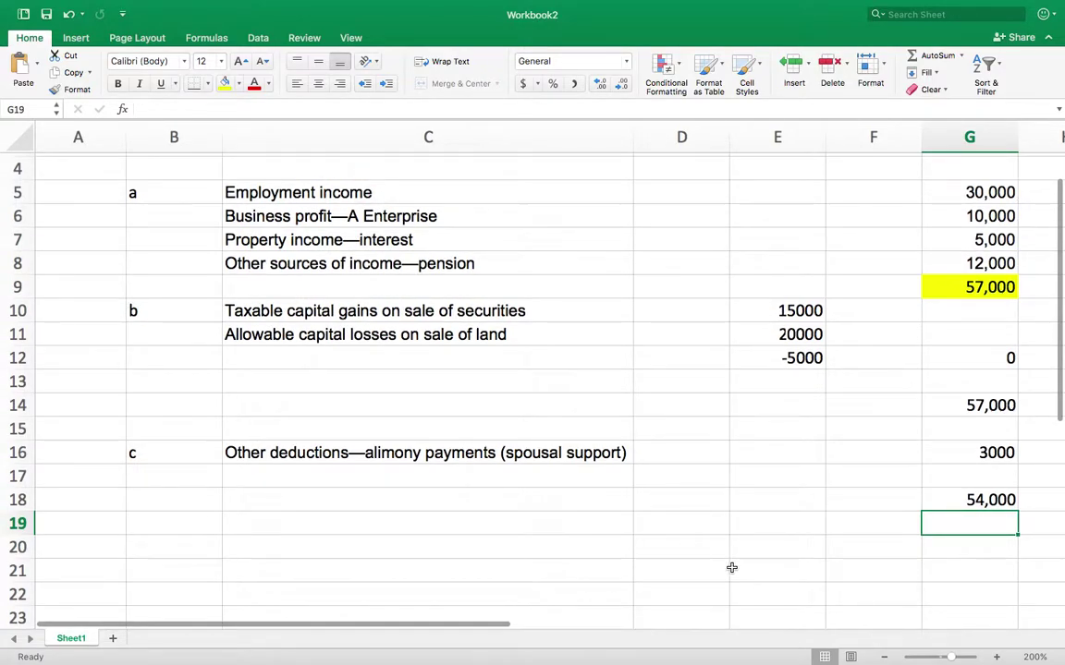
key("super+Tab")
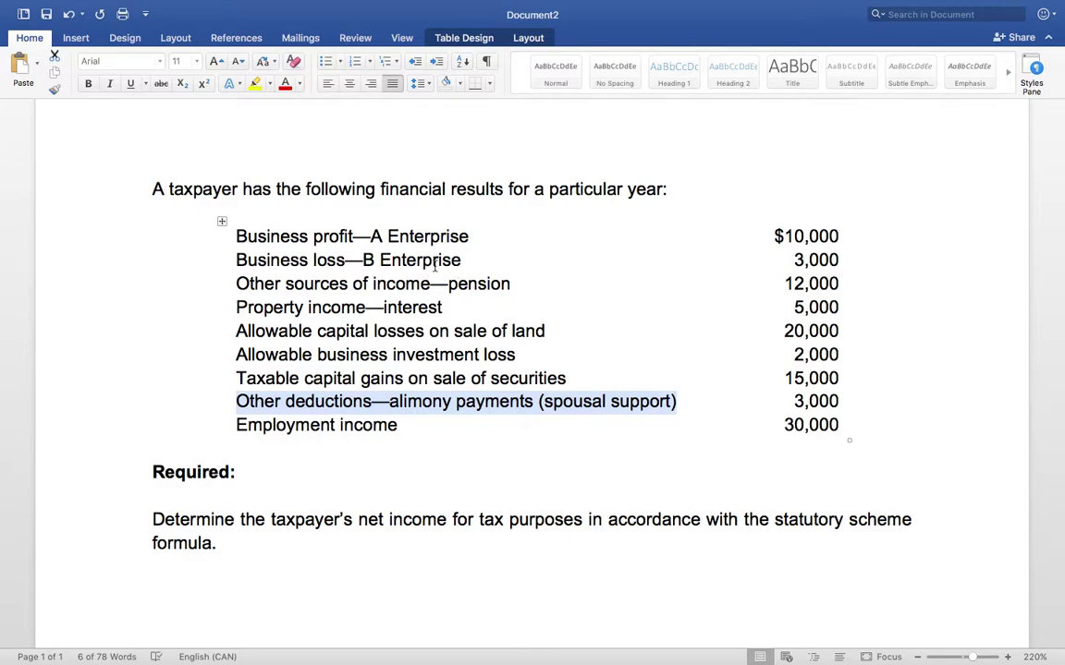
Step: Select the 'Business loss—B Enterprise' line in Word, then return to Excel
left_click(573, 261)
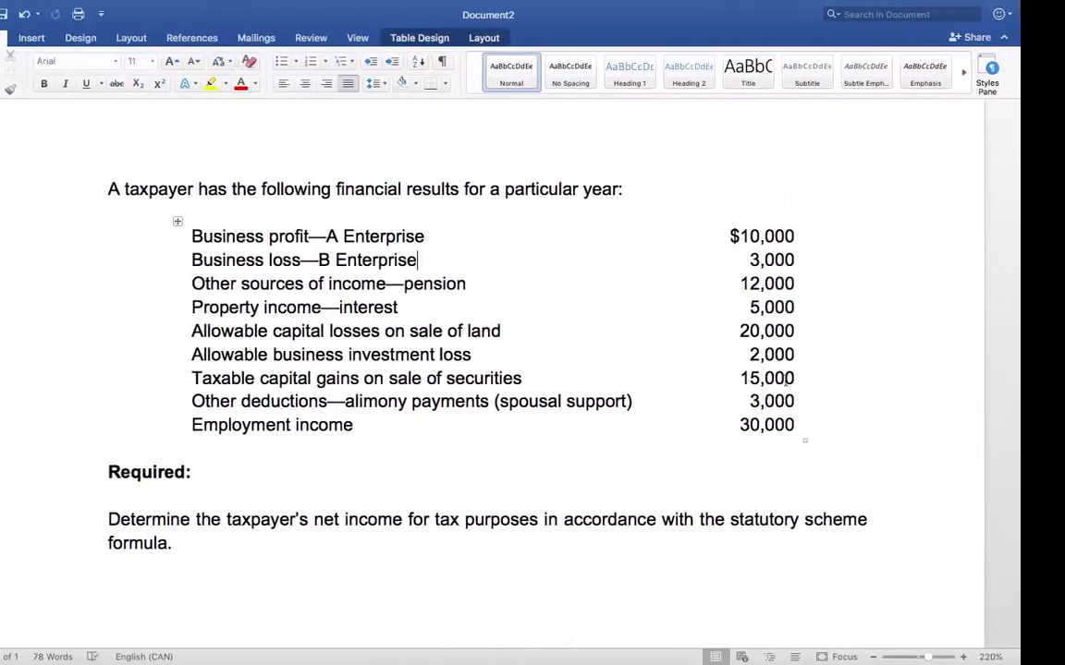
left_click_drag(475, 260, 260, 256)
key("super+c")
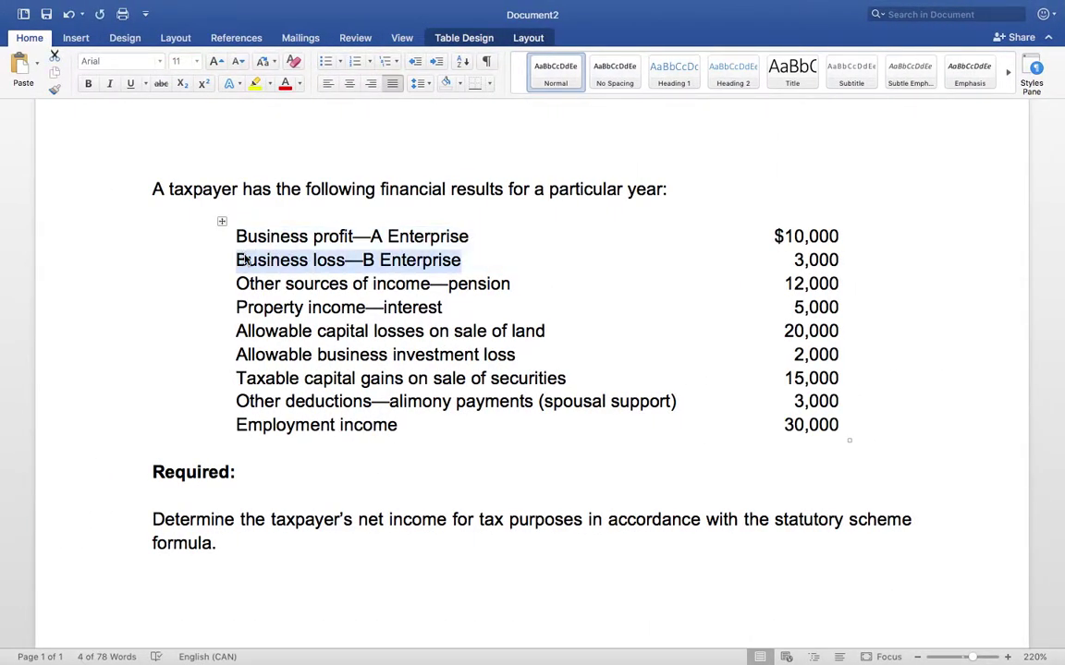
key("ctrl+Right")
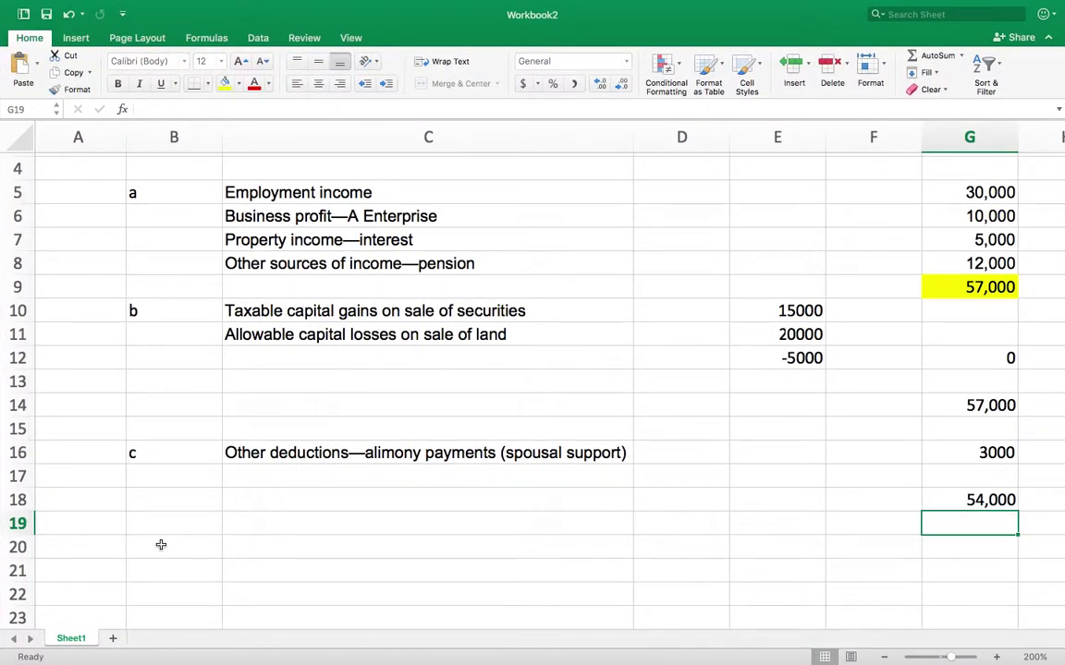
Step: Label part d in B20 and enter Business loss—B Enterprise with 3,000 in row 20
left_click(159, 545)
type("d")
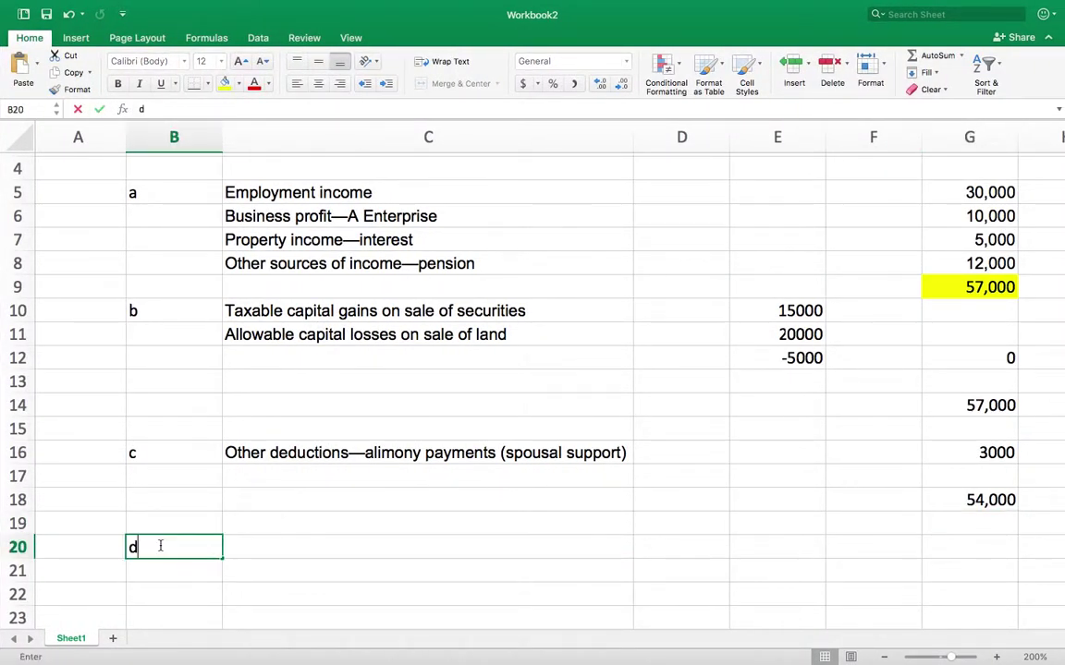
left_click(284, 551)
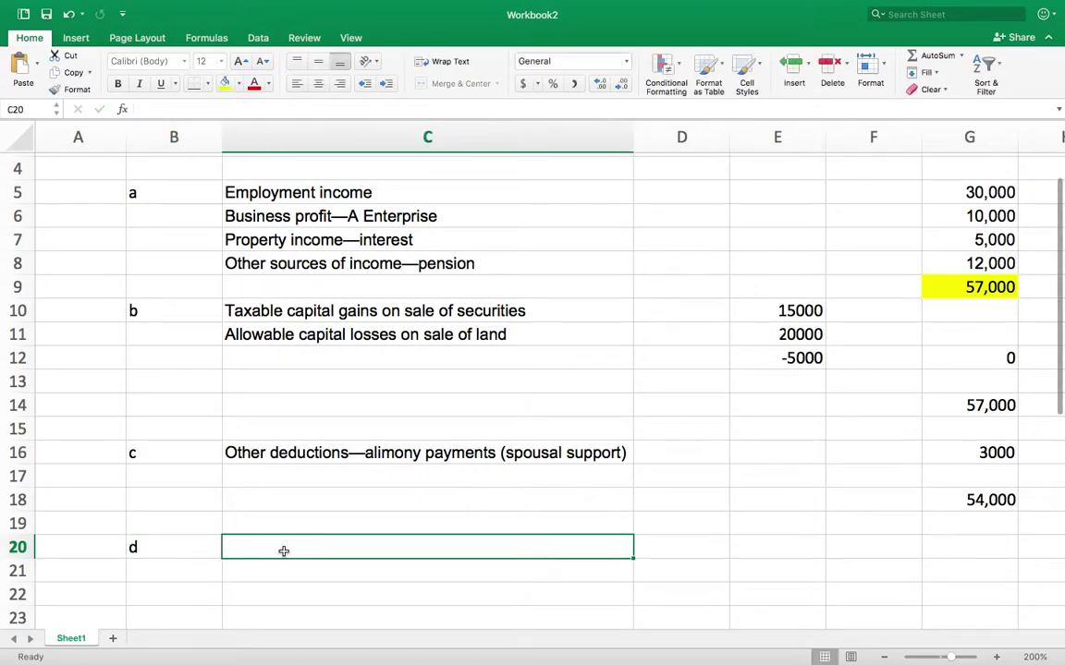
key("super+v")
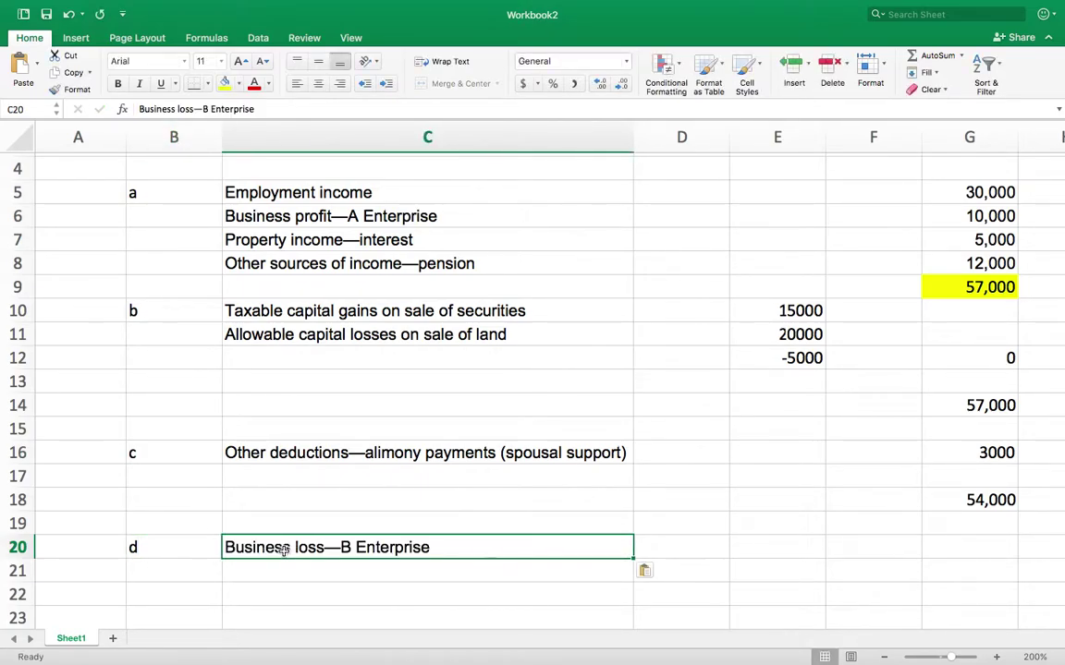
key("super+Tab")
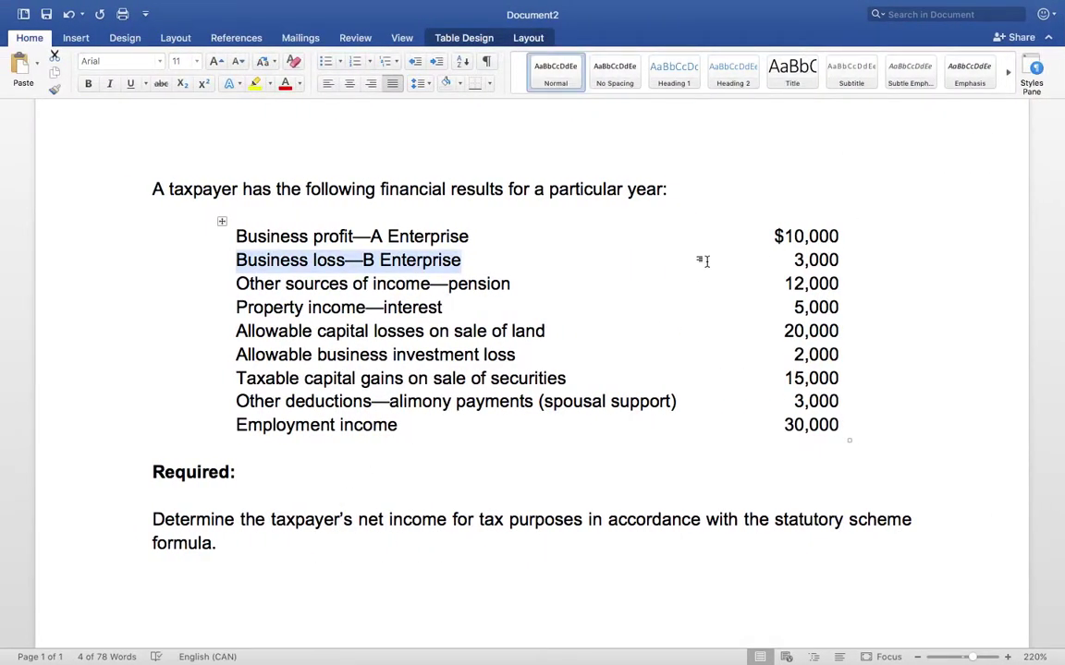
left_click(841, 261)
left_click_drag(841, 261, 798, 265)
key("super+c")
key("super+Tab")
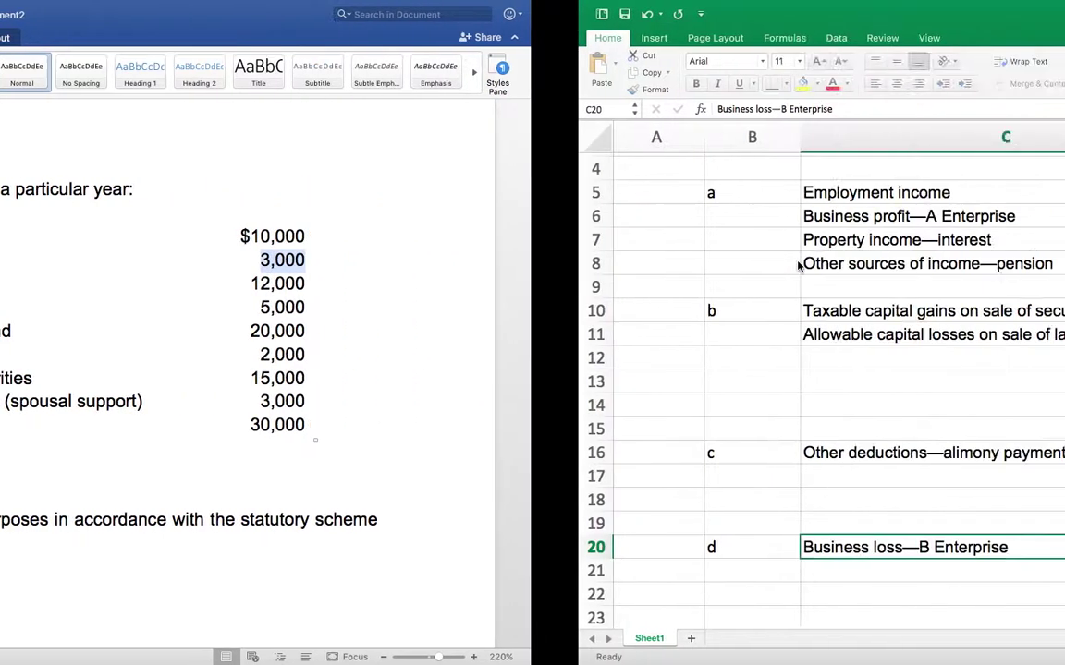
left_click(774, 547)
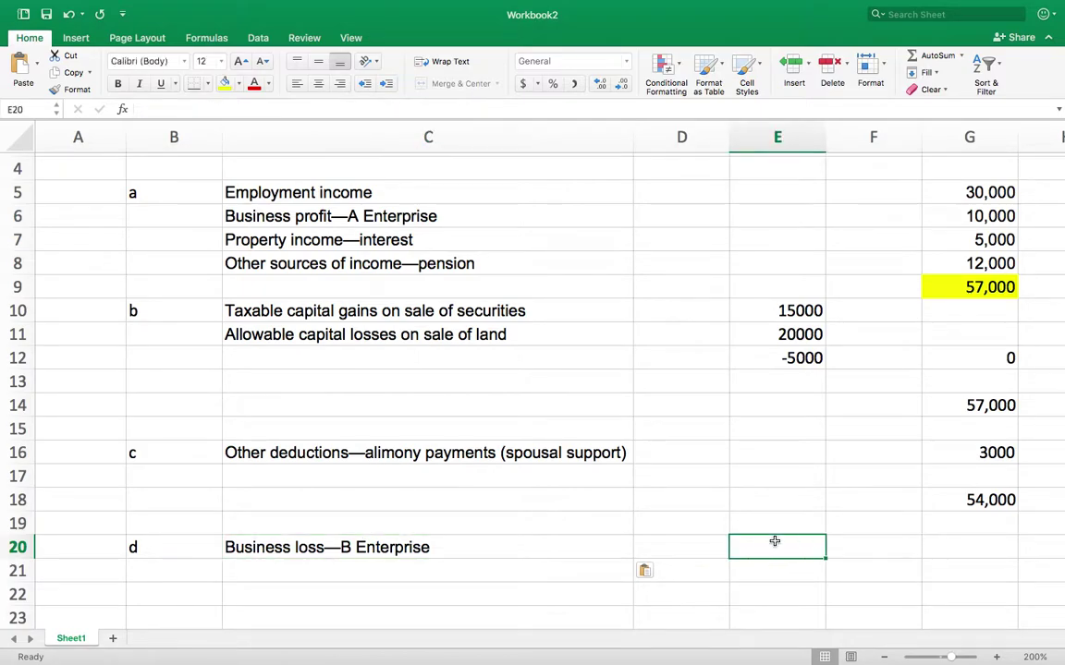
key("super+v")
Step: Add Allowable business investment loss with 2000 in row 21 and total 5000 below
key("super+Tab")
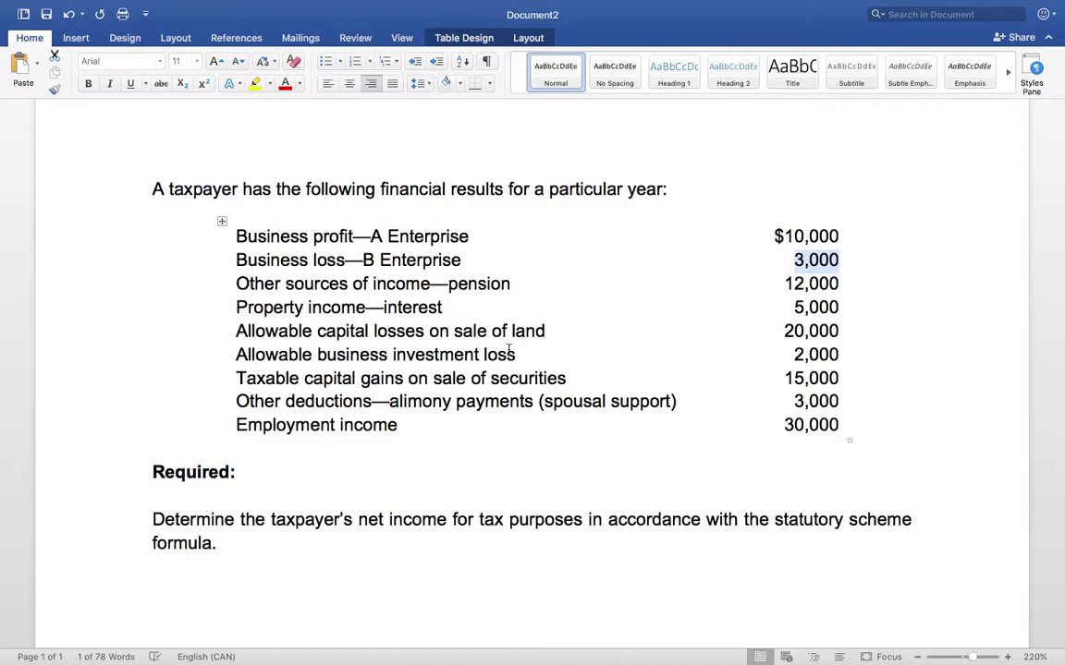
left_click_drag(516, 354, 237, 356)
key("super+c")
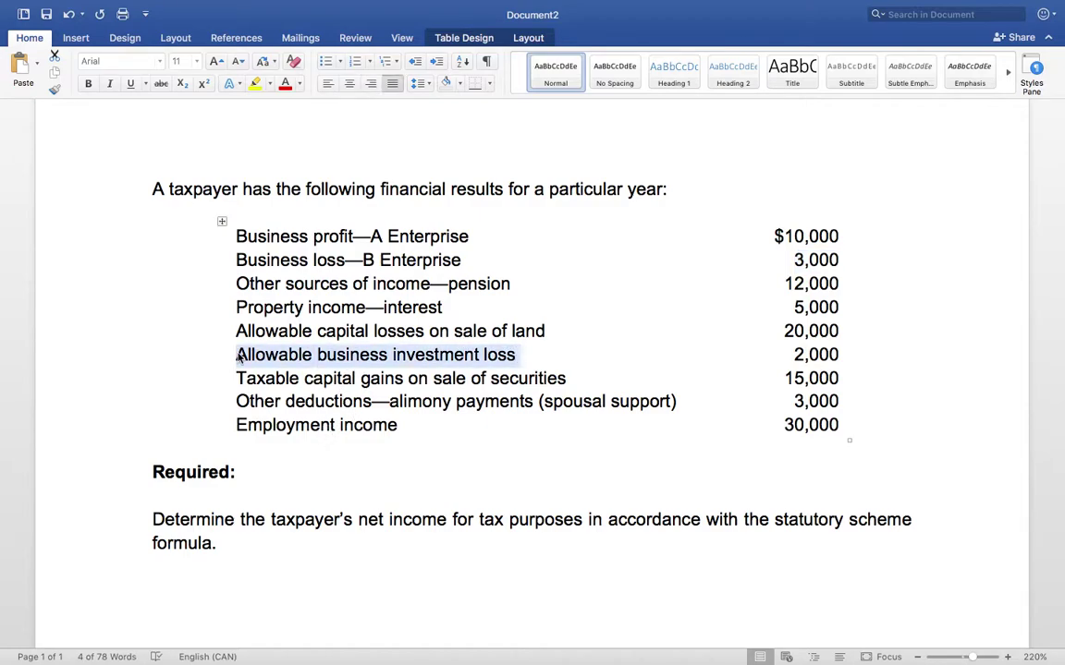
key("super+Tab")
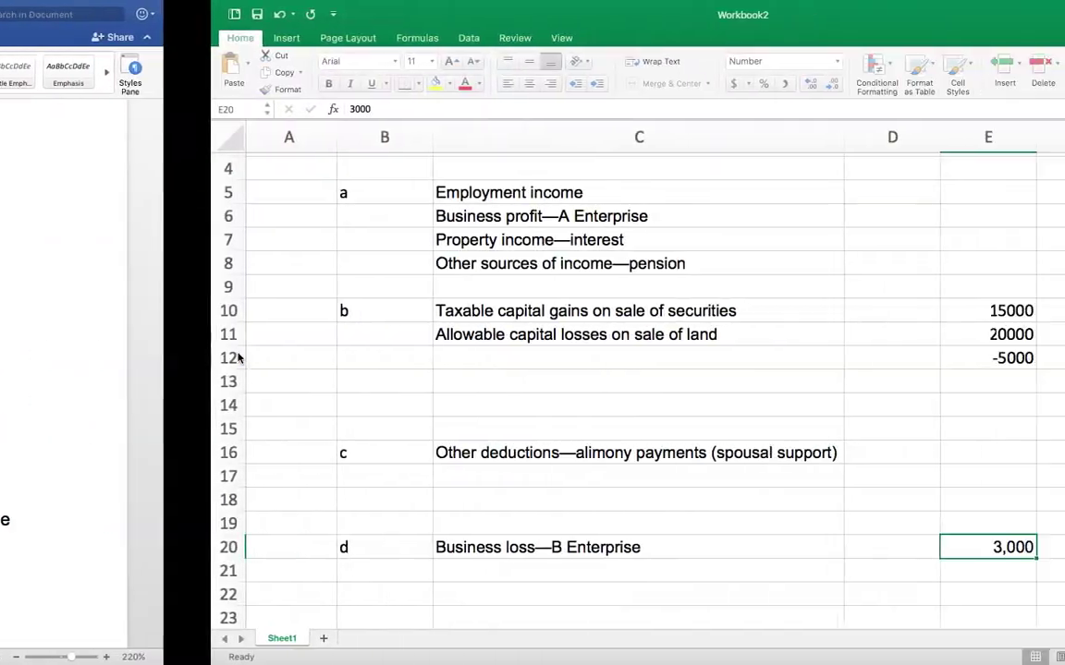
left_click(262, 570)
key("super+v")
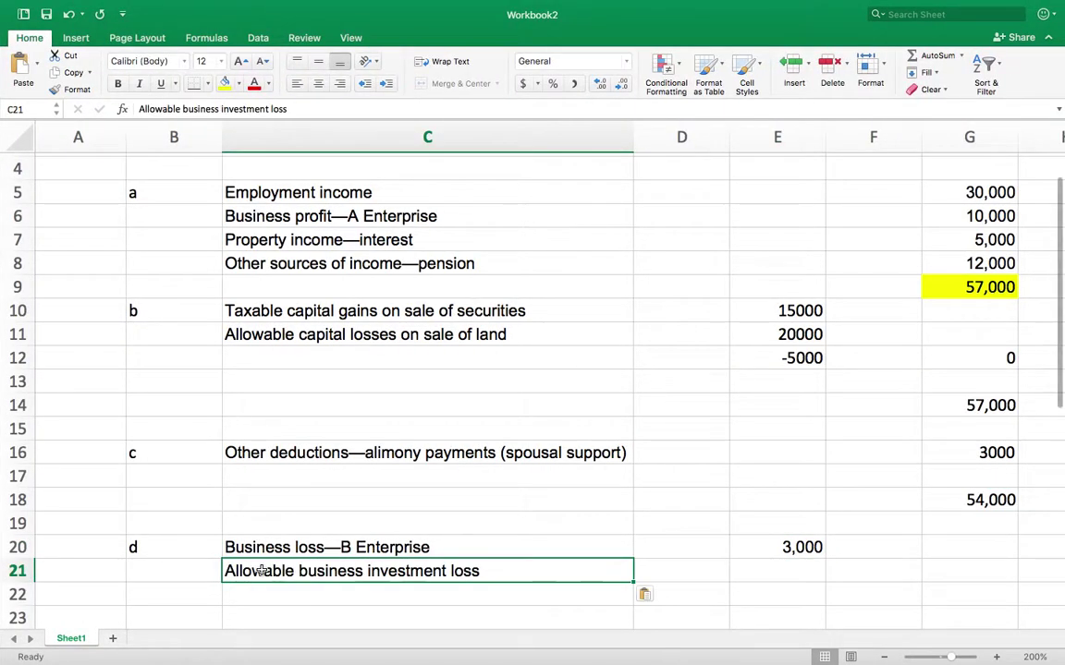
left_click(757, 571)
type("2000")
key("Return")
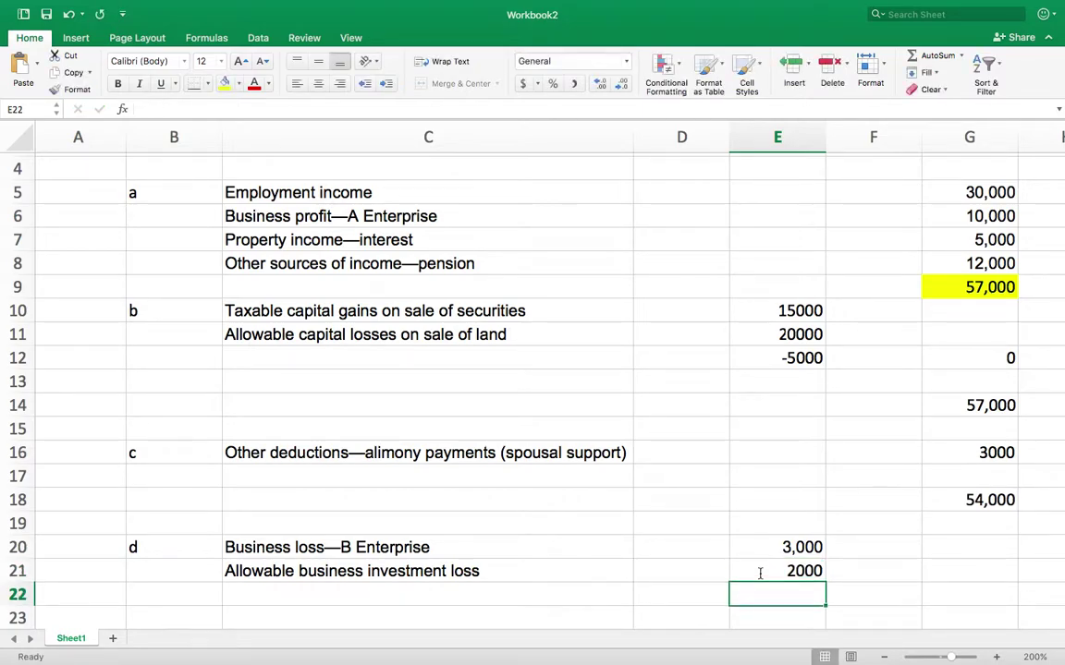
type("5000")
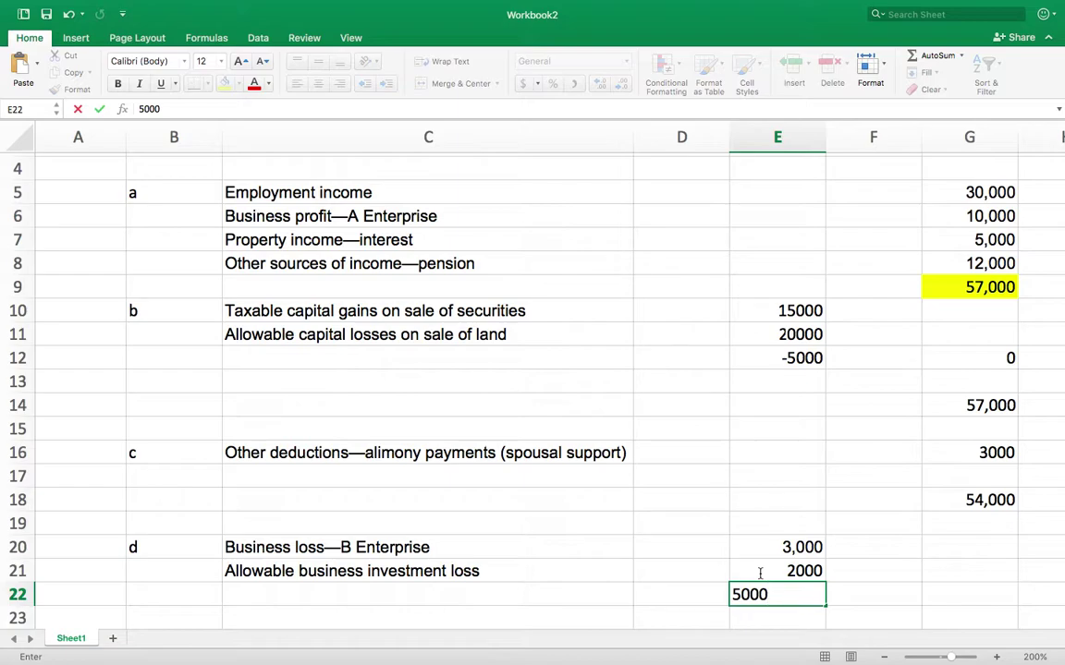
Step: Enter the 5000 deduction in G22
left_click(951, 596)
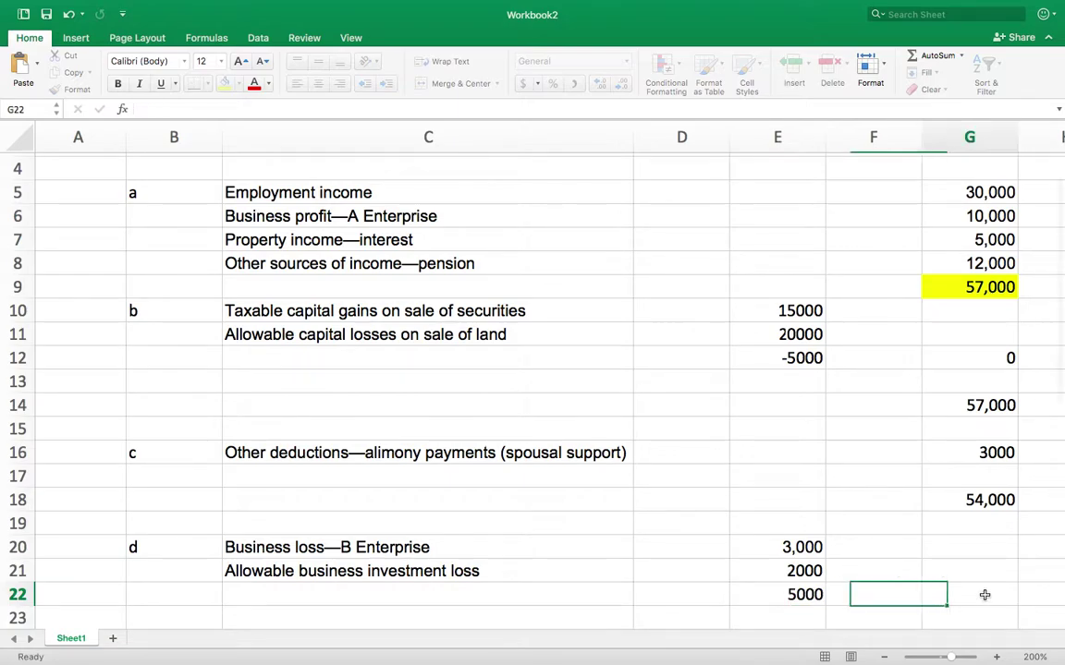
type("5000")
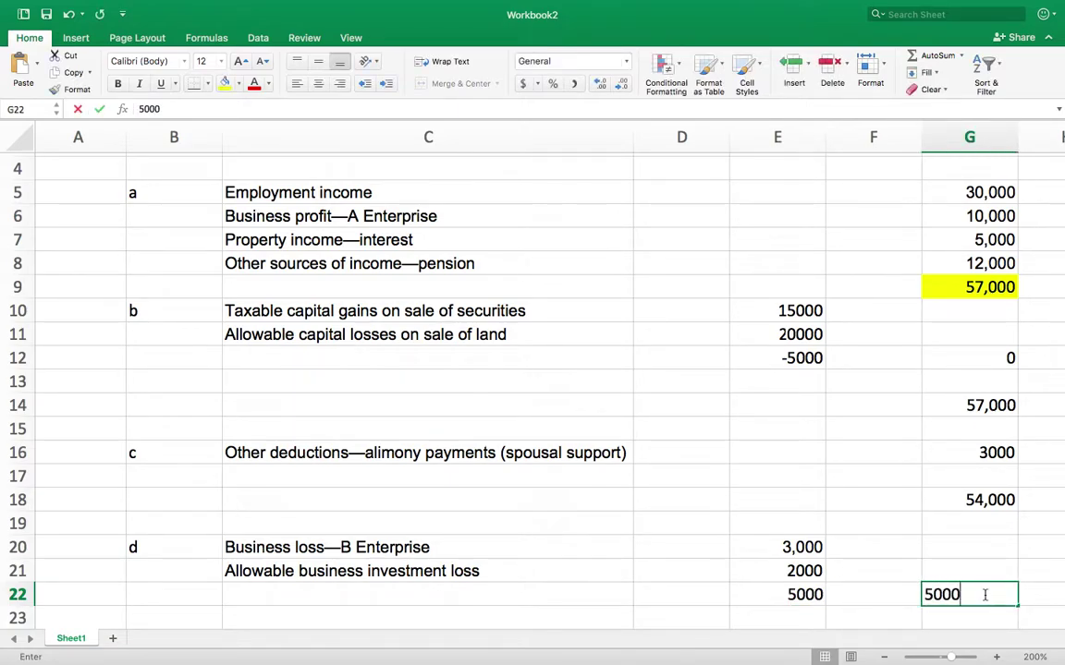
key("Return")
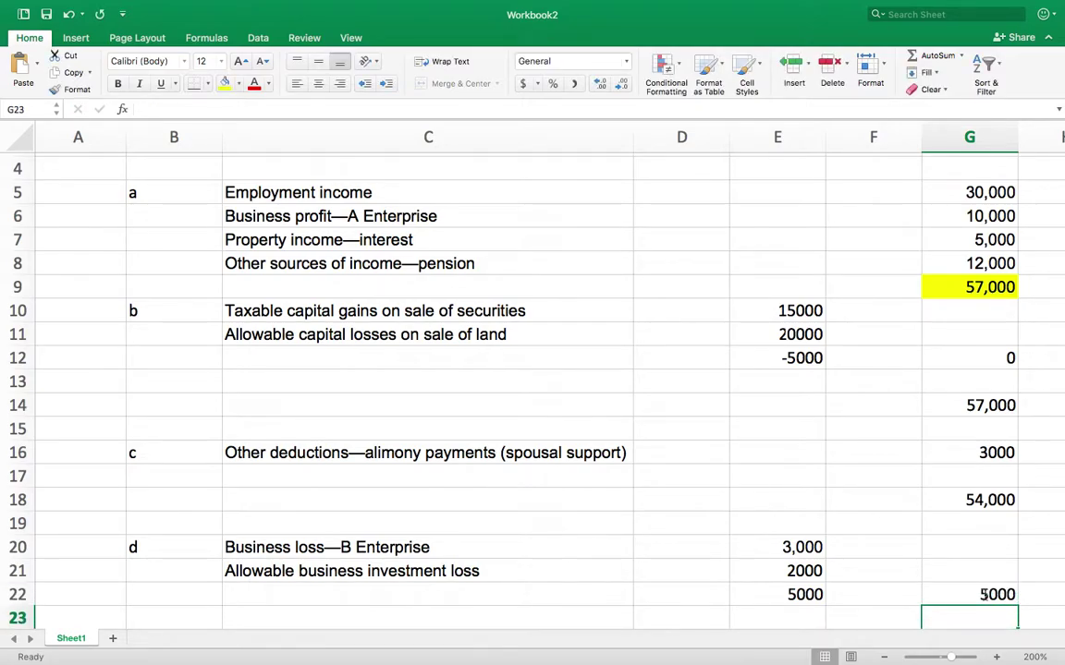
scroll(918, 511, "down", 3)
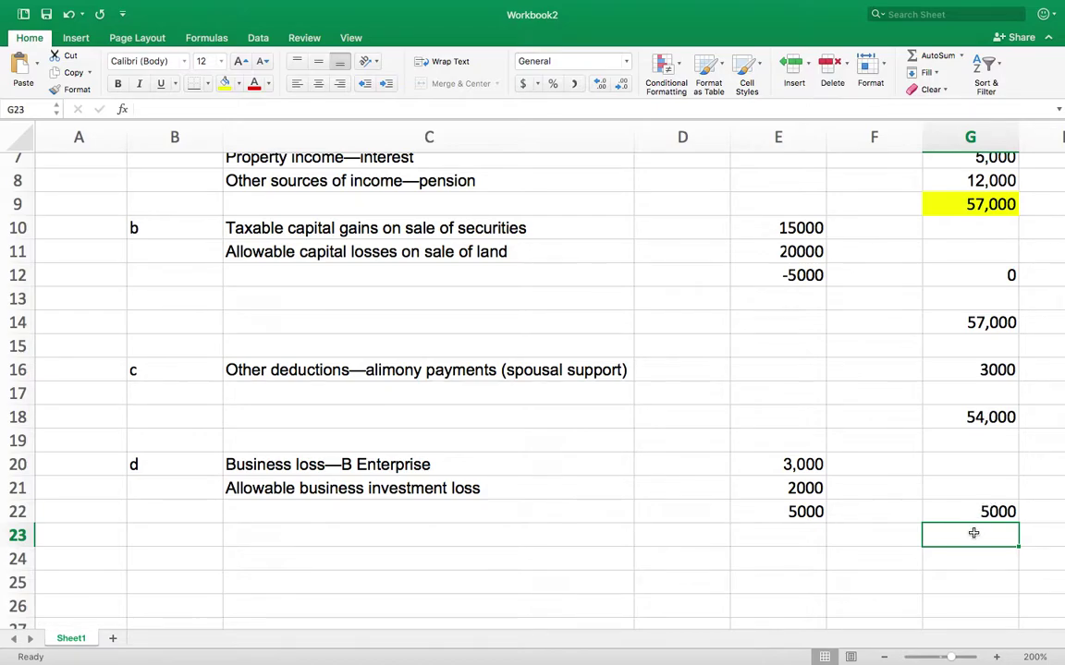
Step: Enter =G18-G22 in G23 to compute net income of 49,000
type("=")
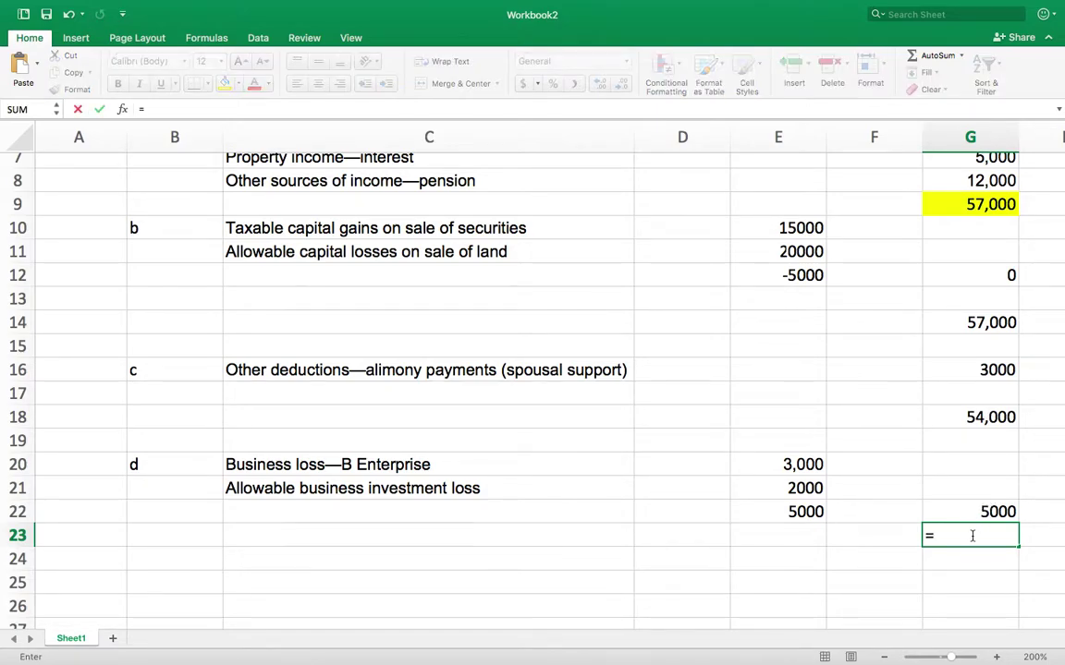
left_click(987, 424)
type("-")
left_click(970, 513)
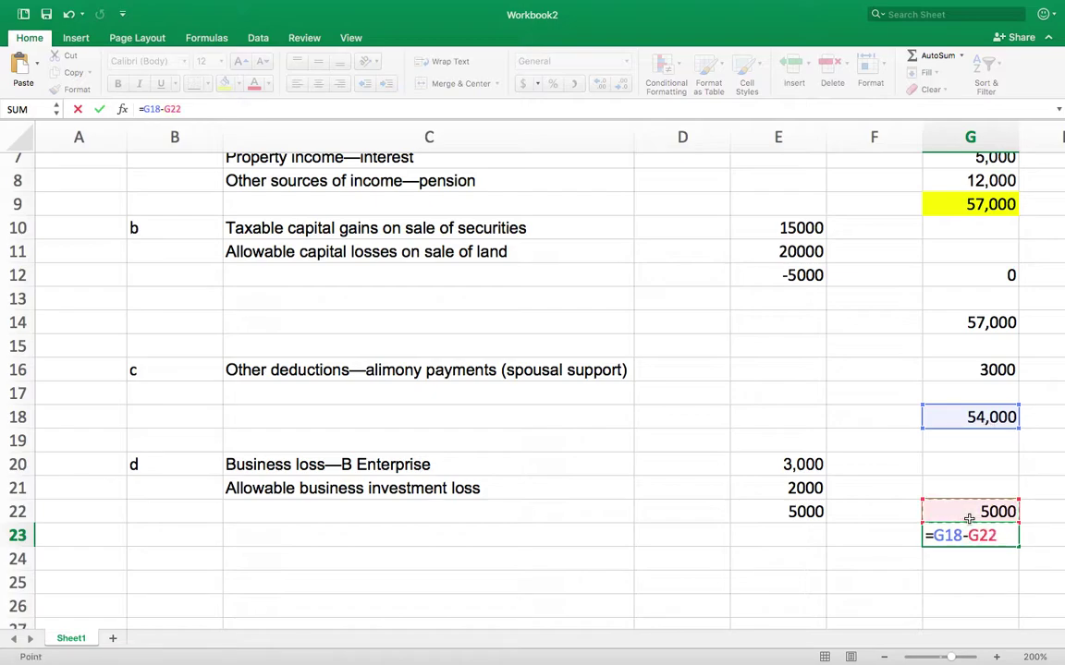
key("Return")
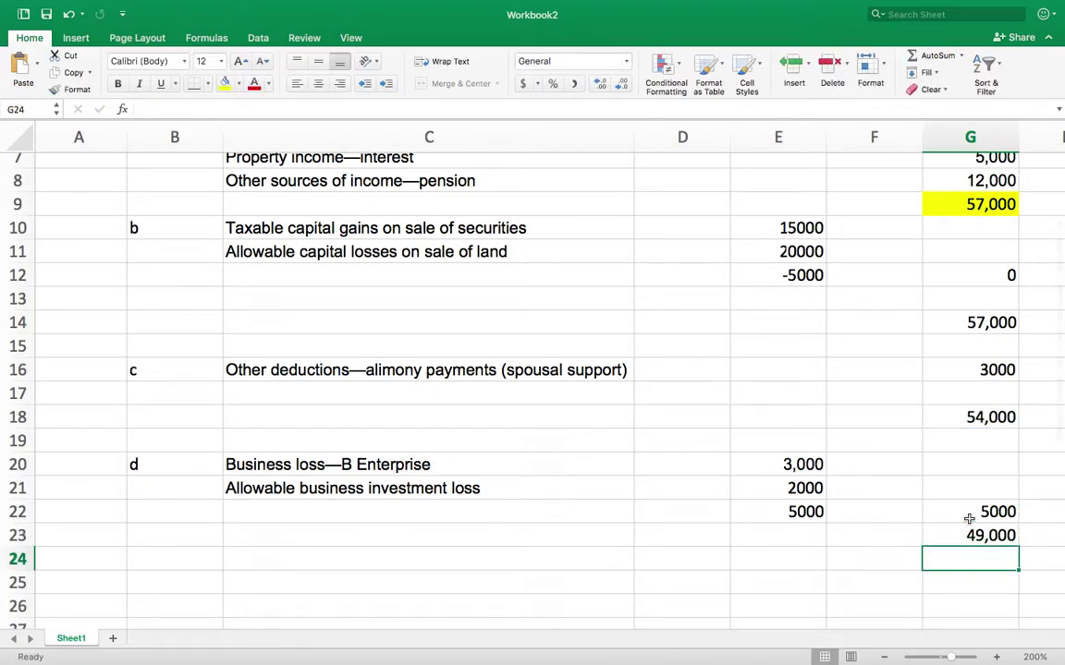
left_click(981, 540)
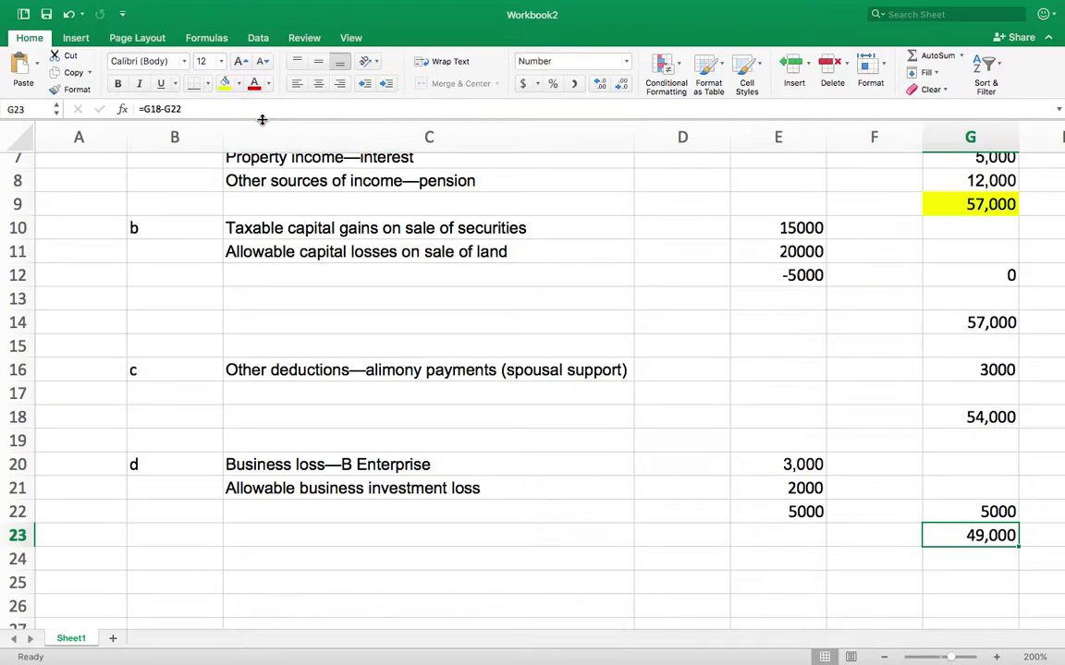
Step: Fill the 49,000, 54,000 and 57,000 subtotals in G23, G18 and G14 yellow
left_click(224, 84)
left_click(927, 415)
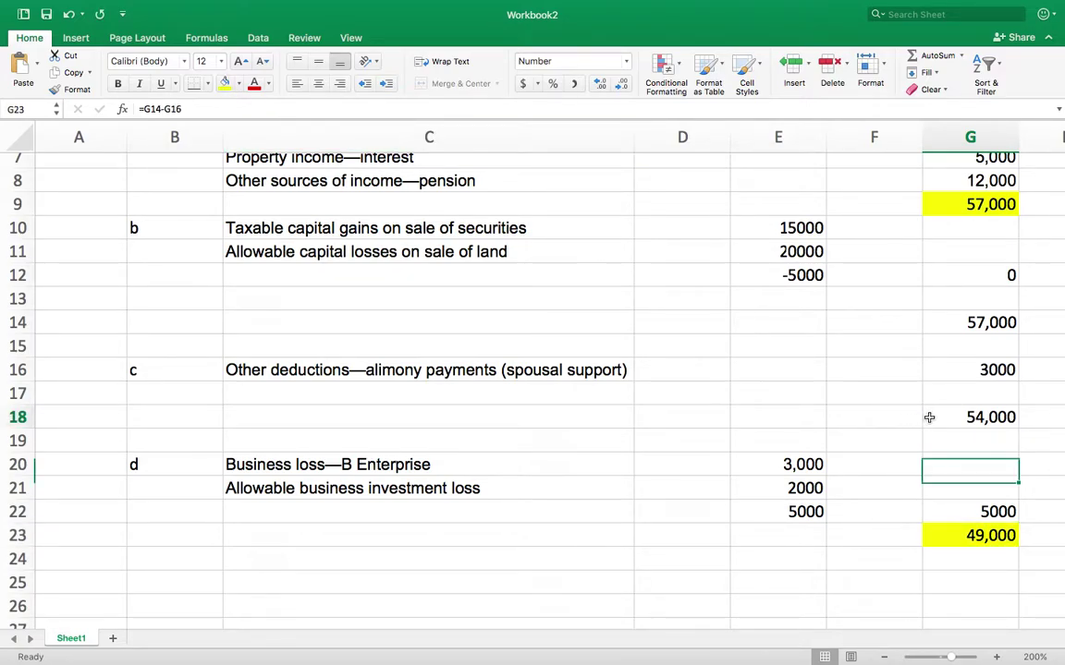
left_click(223, 85)
left_click(981, 322)
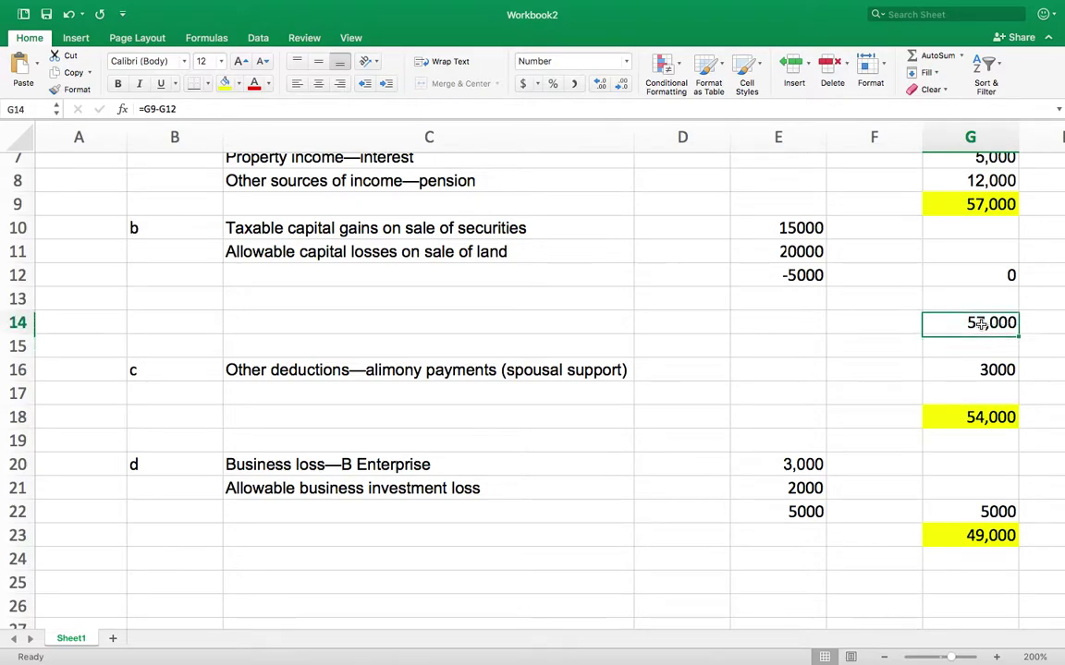
left_click(228, 85)
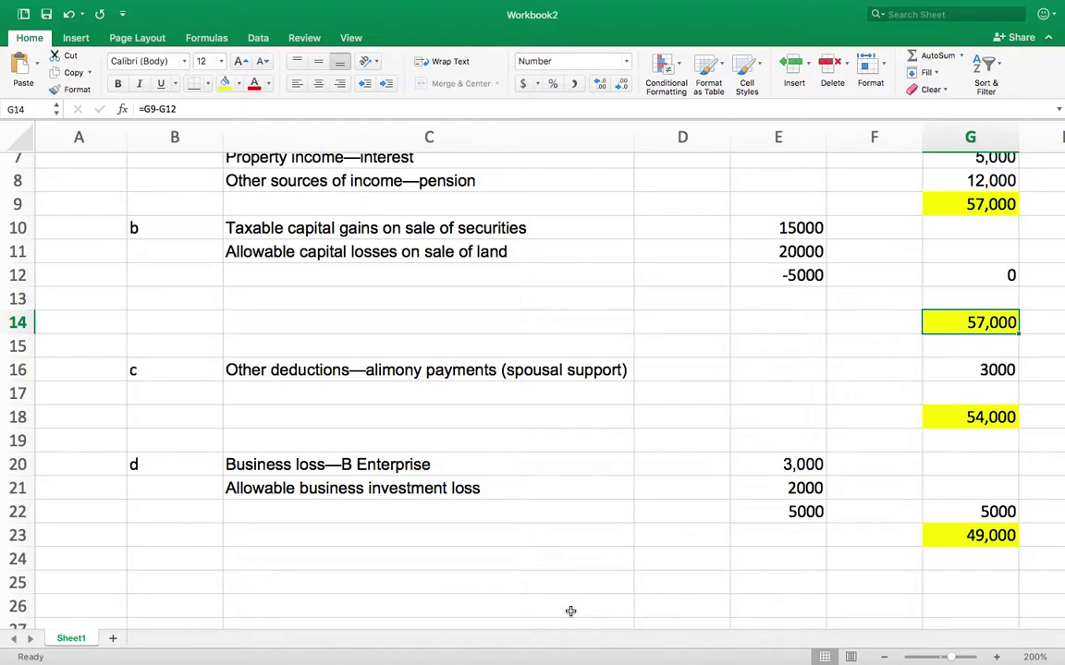
Step: Label row 23 as 'net income for tax purposes', copied from the Word problem
key("super+Tab")
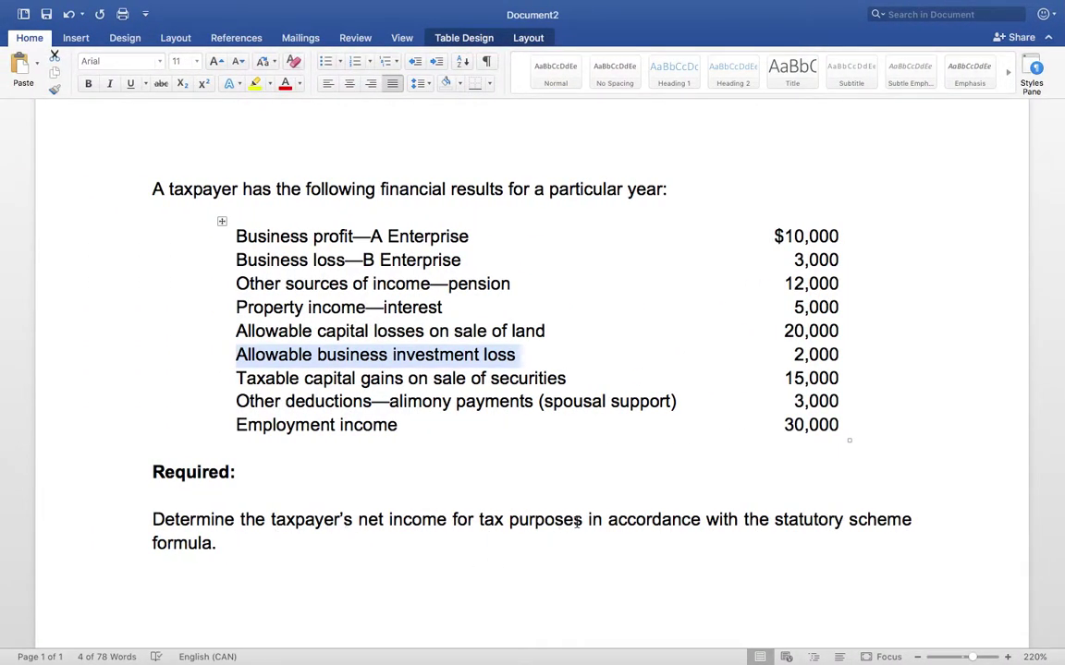
left_click_drag(584, 519, 361, 528)
key("super+c")
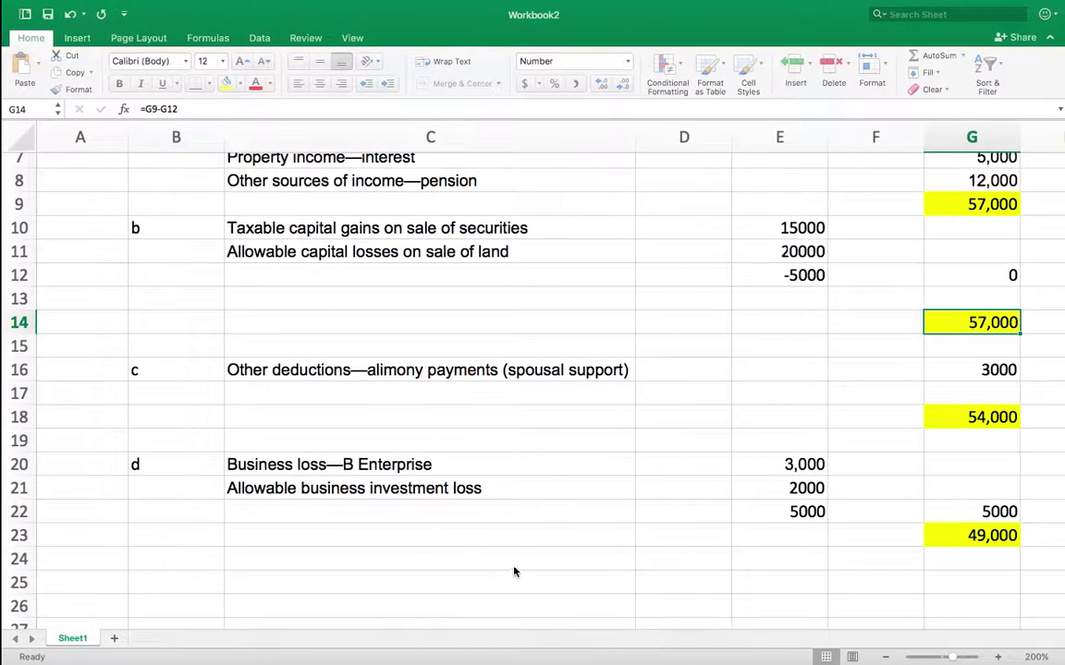
left_click(453, 539)
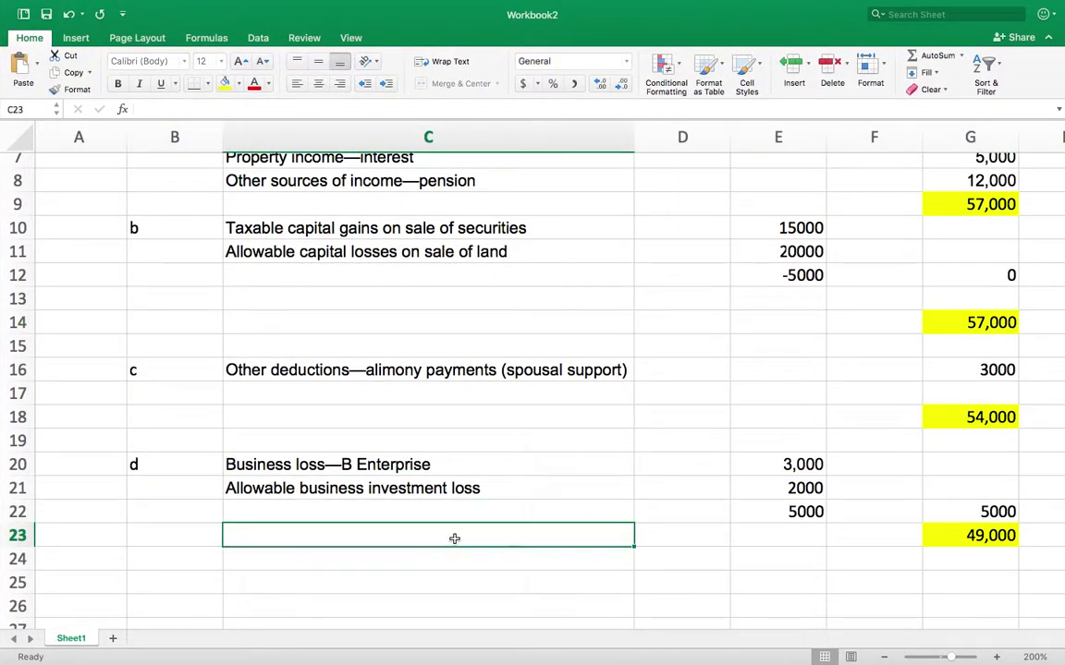
key("super+v")
left_click(540, 567)
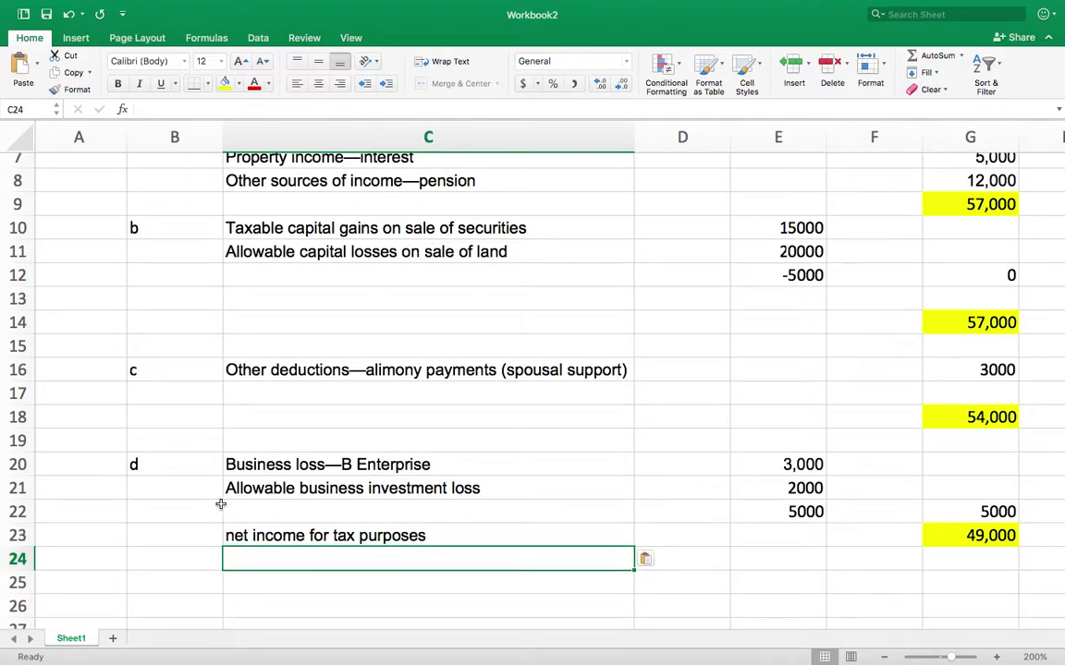